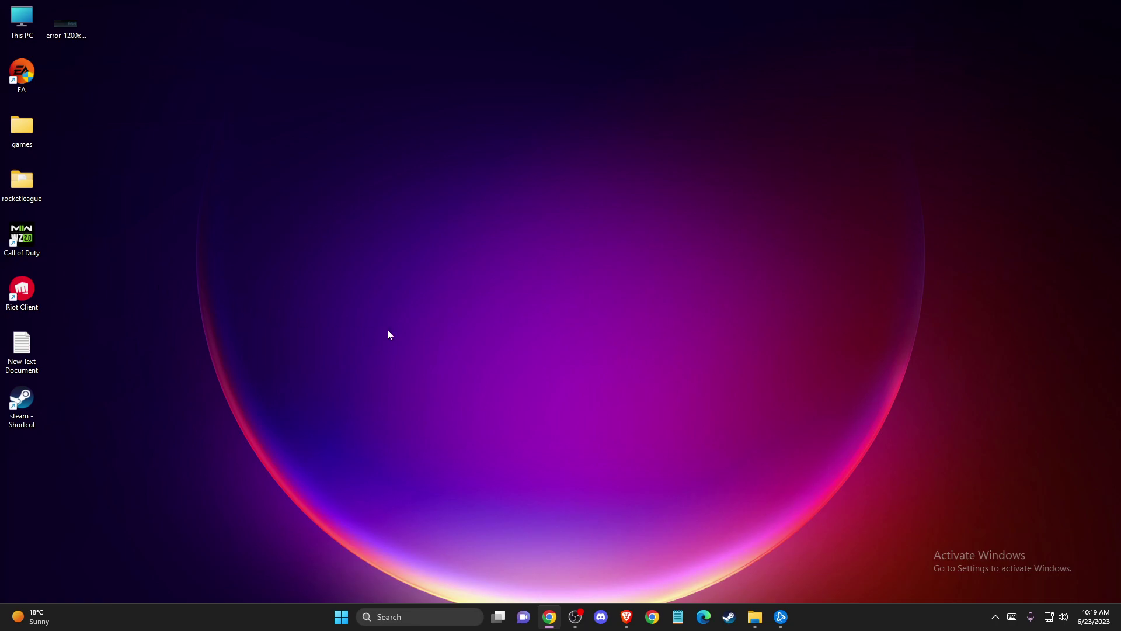
Open and close the Steam library, then open the Steam tray icon's exit menu.
left_click(728, 615)
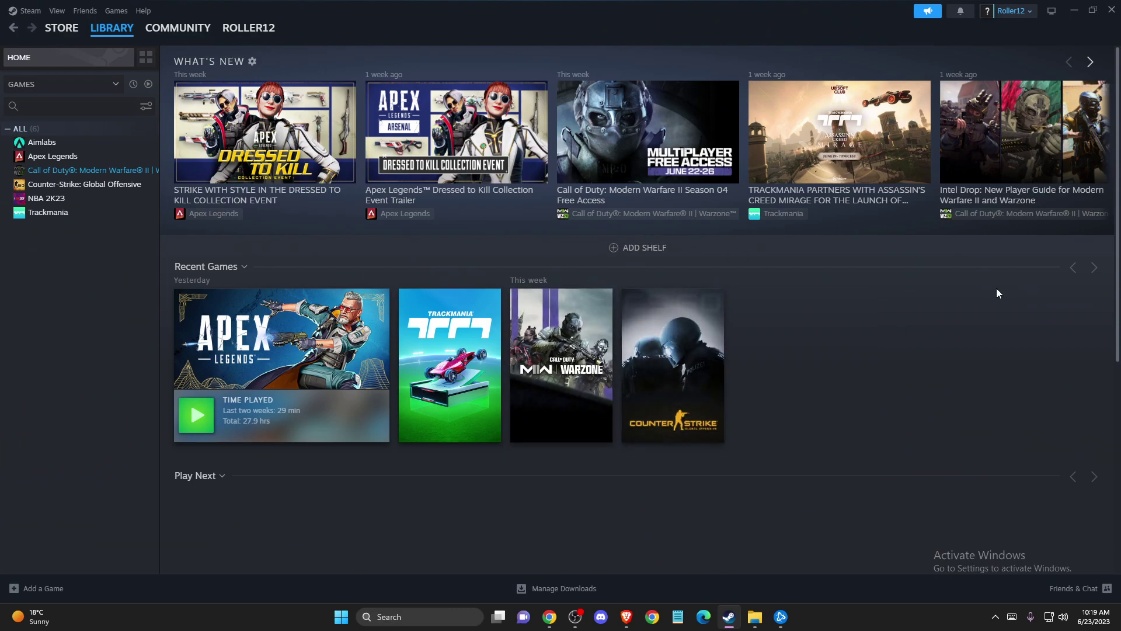
left_click(1111, 10)
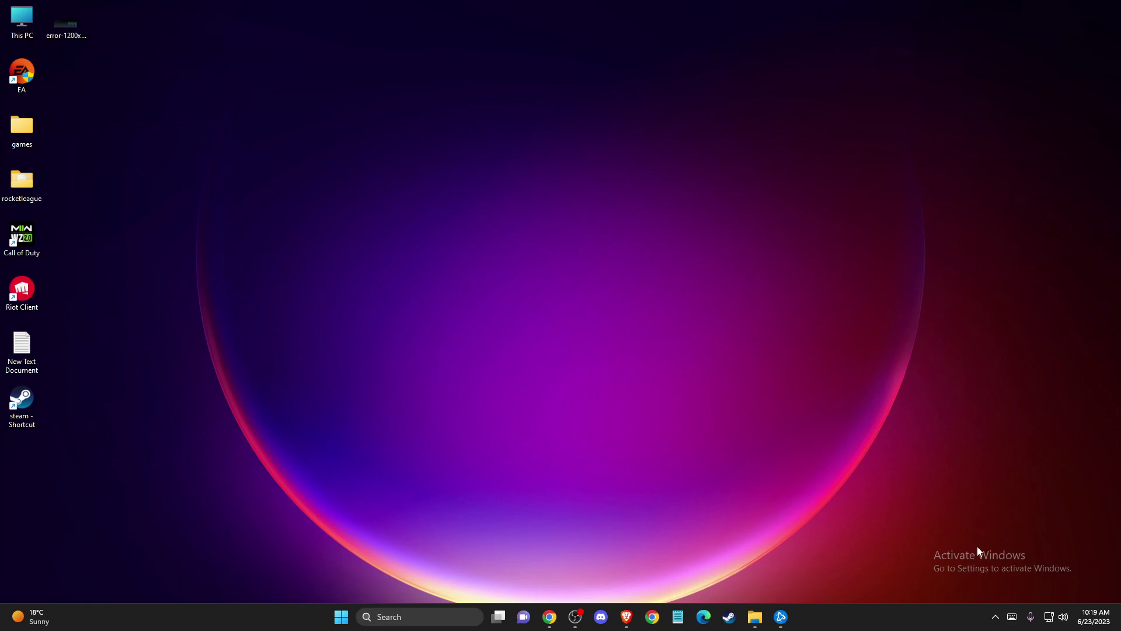
left_click(996, 618)
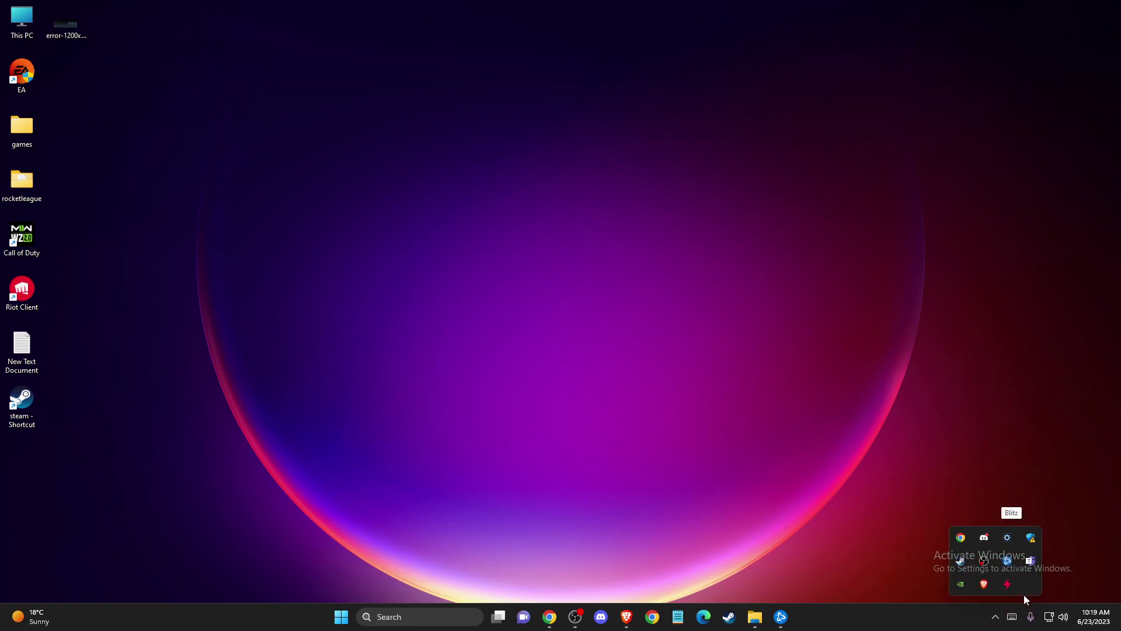
right_click(961, 561)
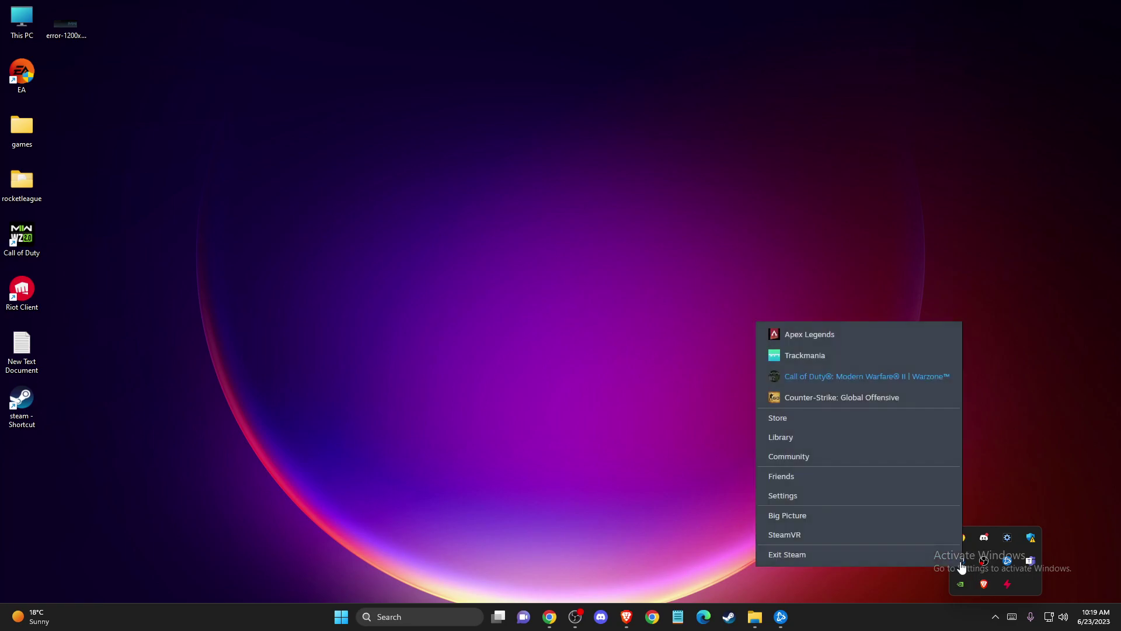
left_click(893, 554)
left_click(423, 617)
type("task")
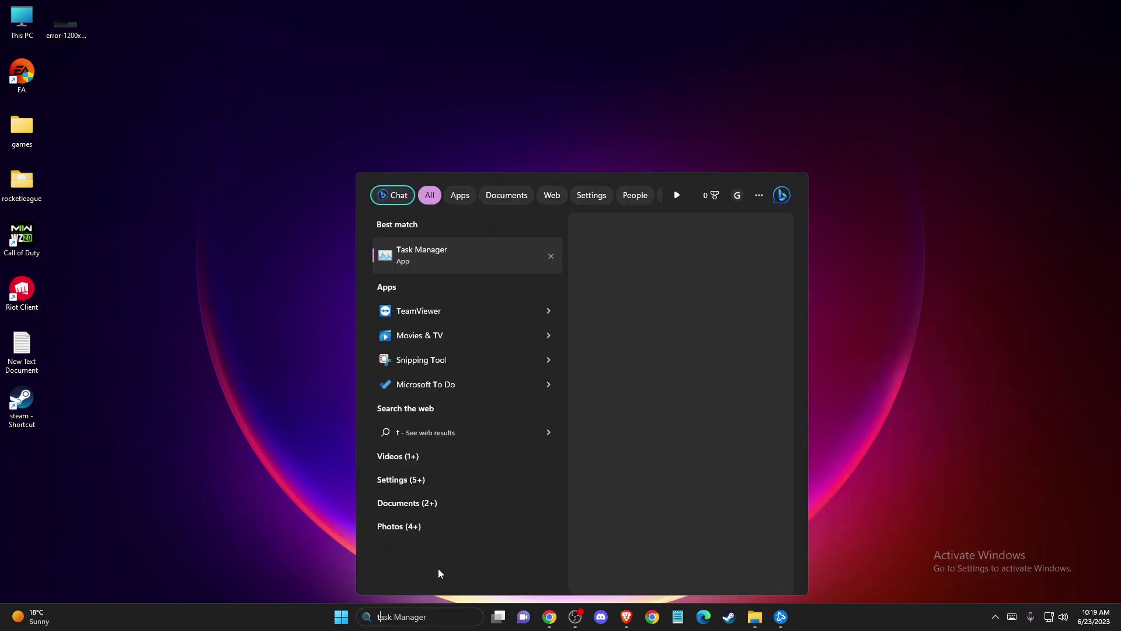
left_click(399, 262)
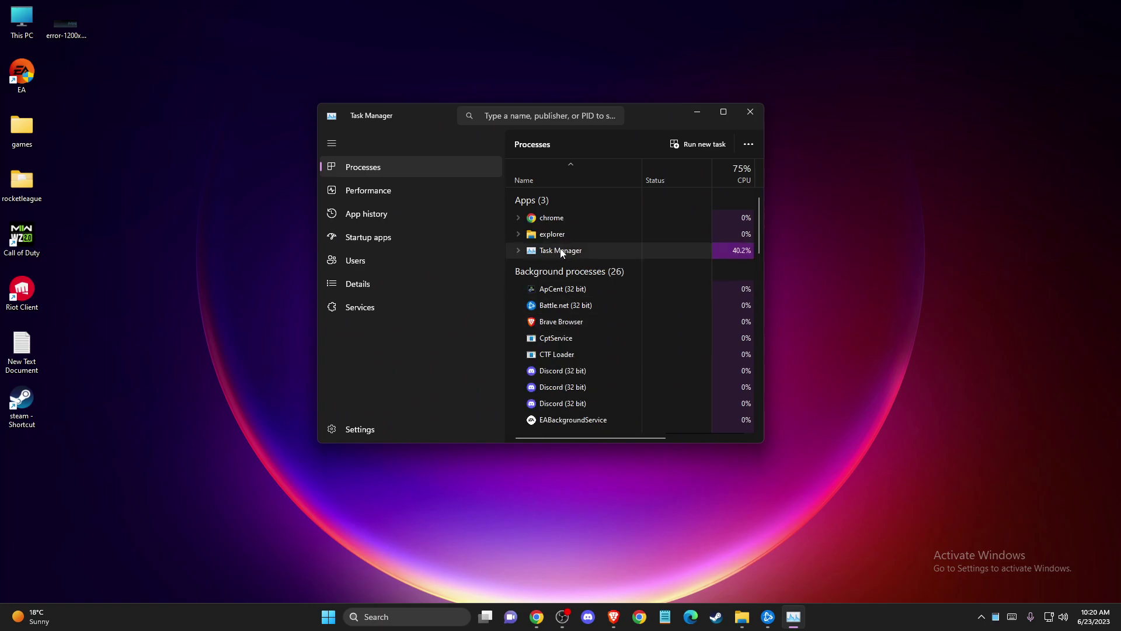
scroll(560, 250, "down", 3)
scroll(560, 250, "down", 2)
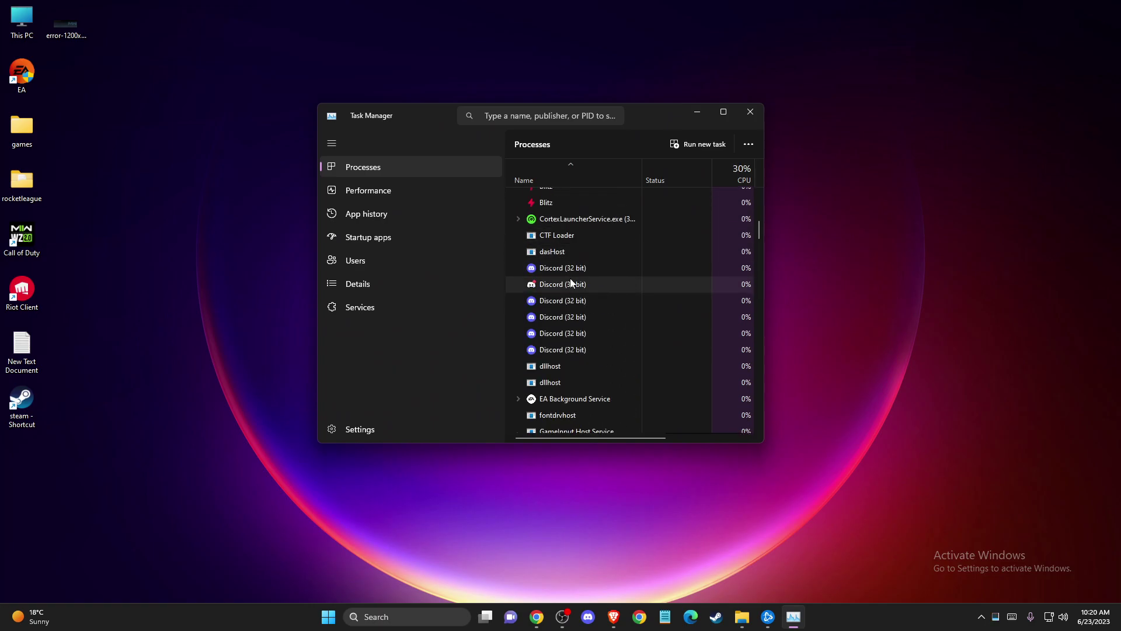
scroll(570, 277, "down", 2)
scroll(571, 277, "down", 2)
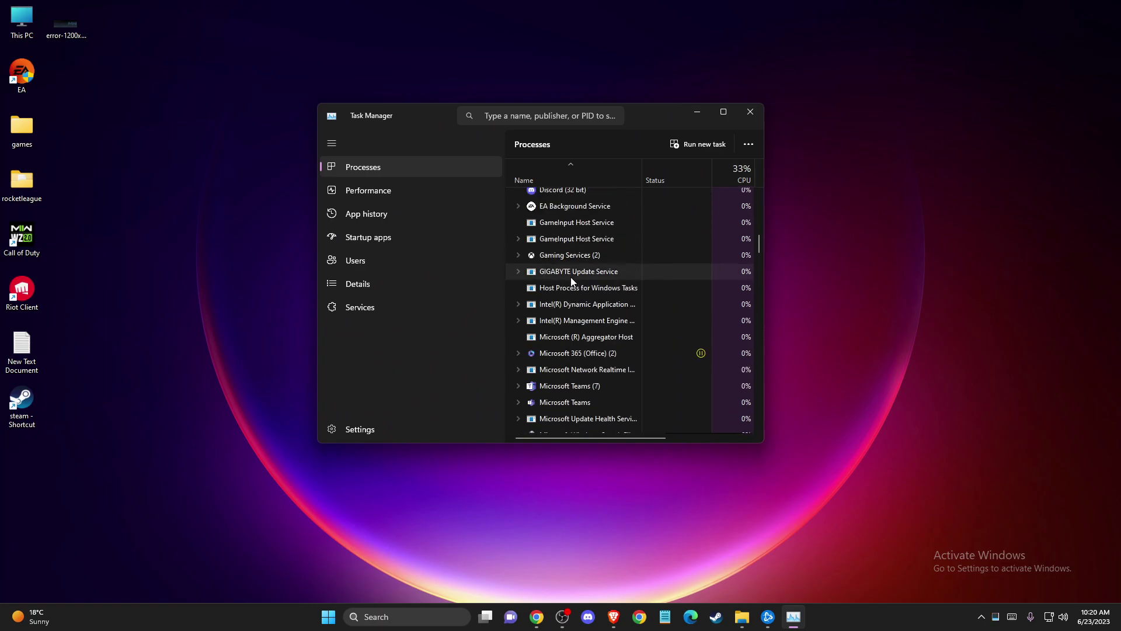
right_click(561, 240)
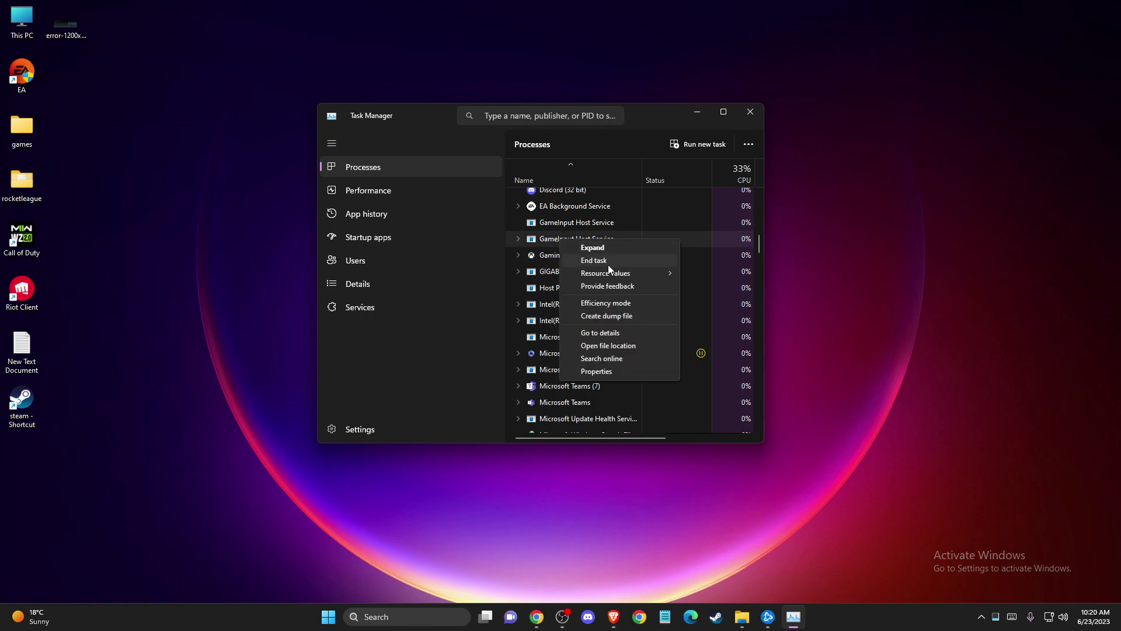
left_click(751, 112)
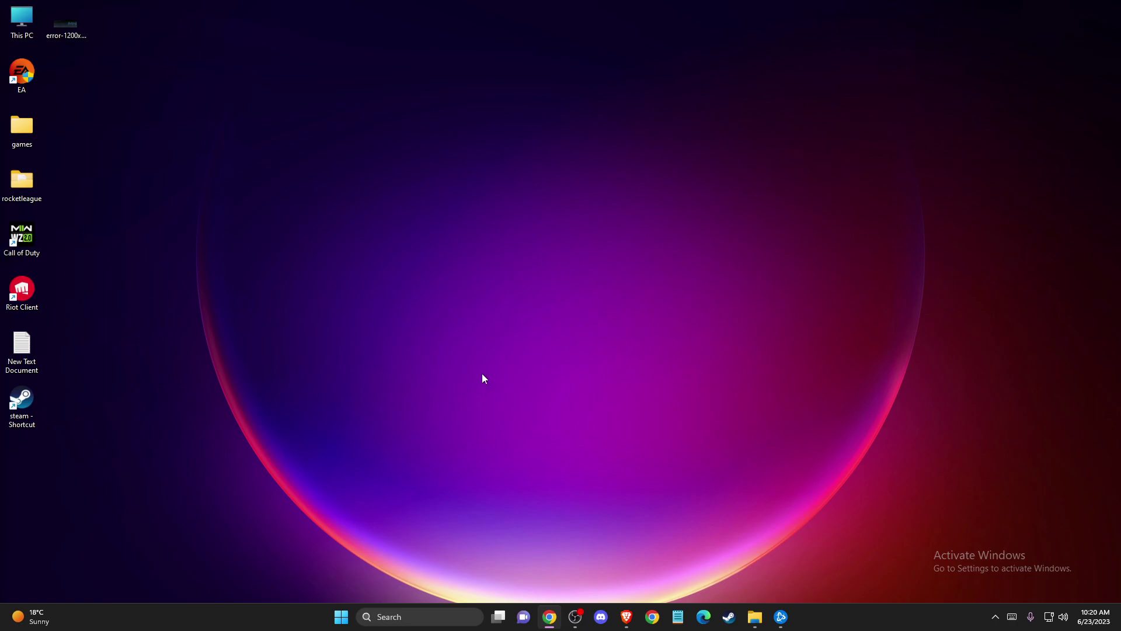
Bring Brave forward to check steamstat.us for Normal Steam service status.
left_click(627, 616)
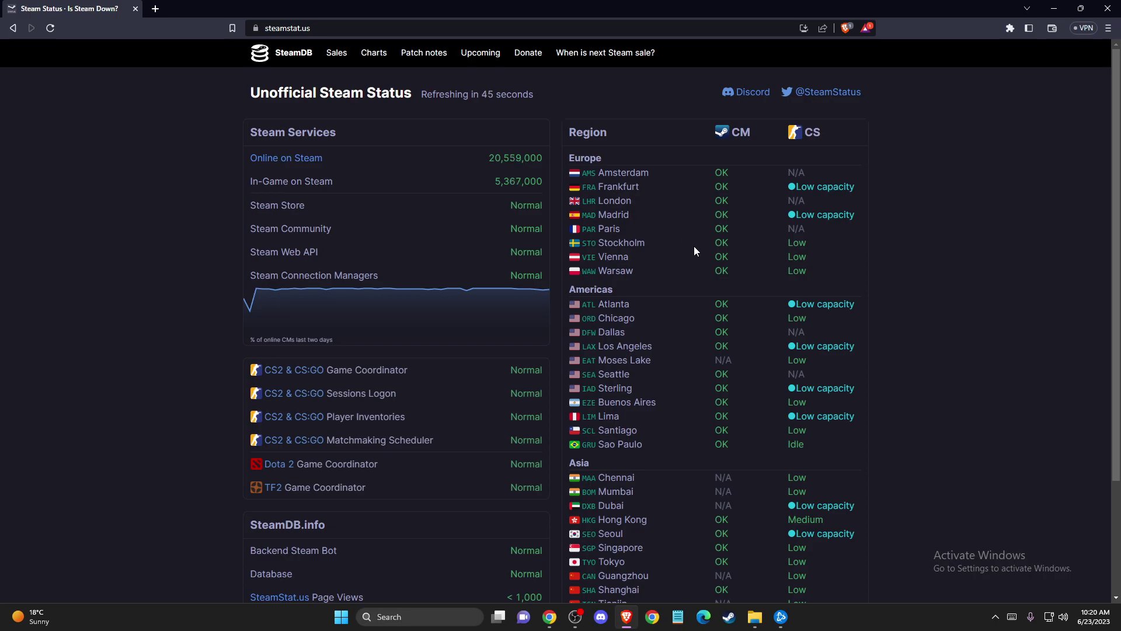
scroll(743, 275, "down", 2)
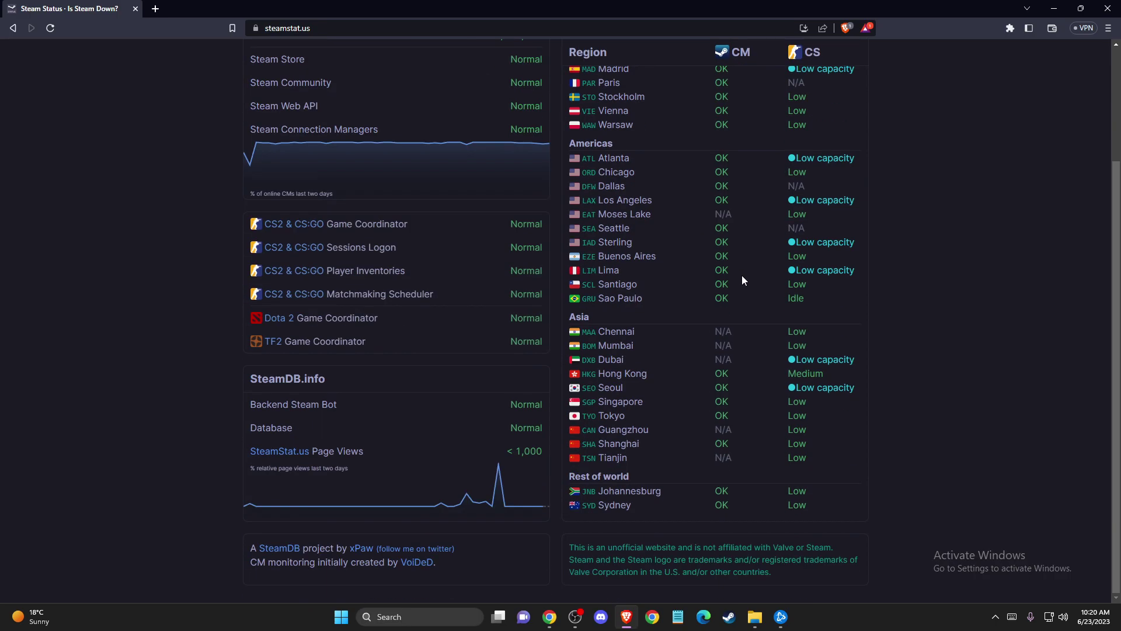
scroll(741, 275, "up", 2)
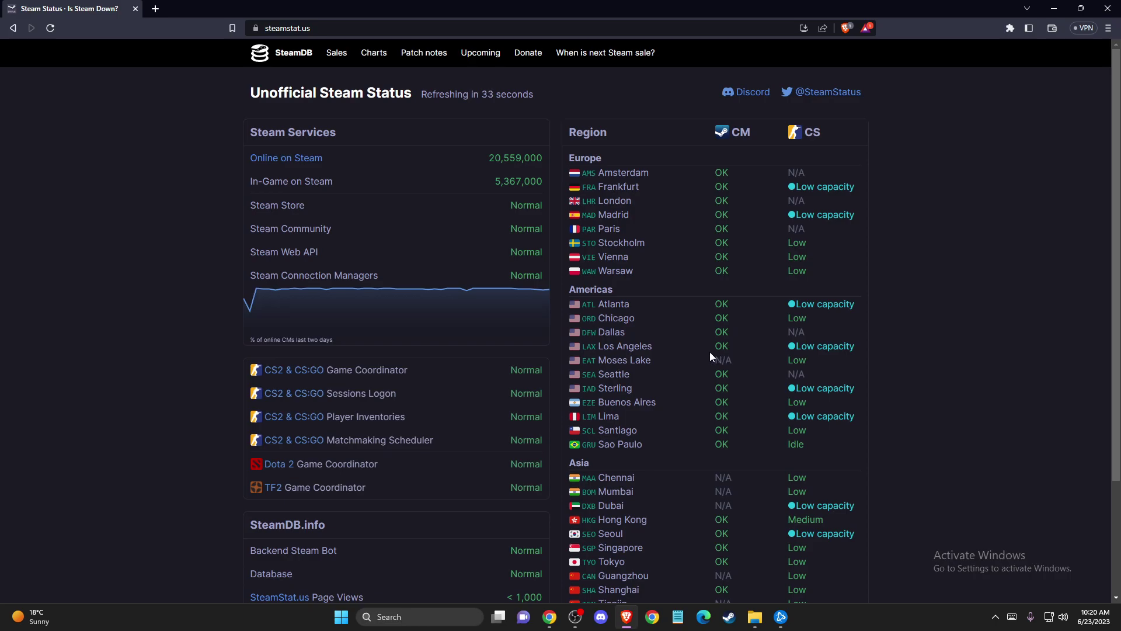
scroll(708, 363, "down", 2)
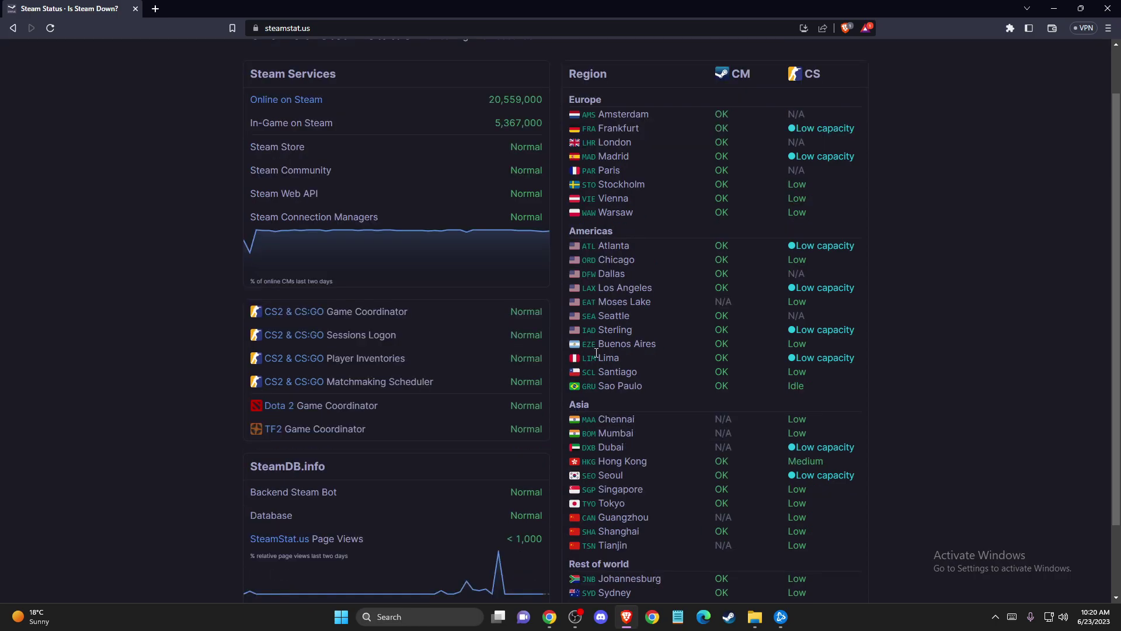
scroll(614, 359, "down", 1)
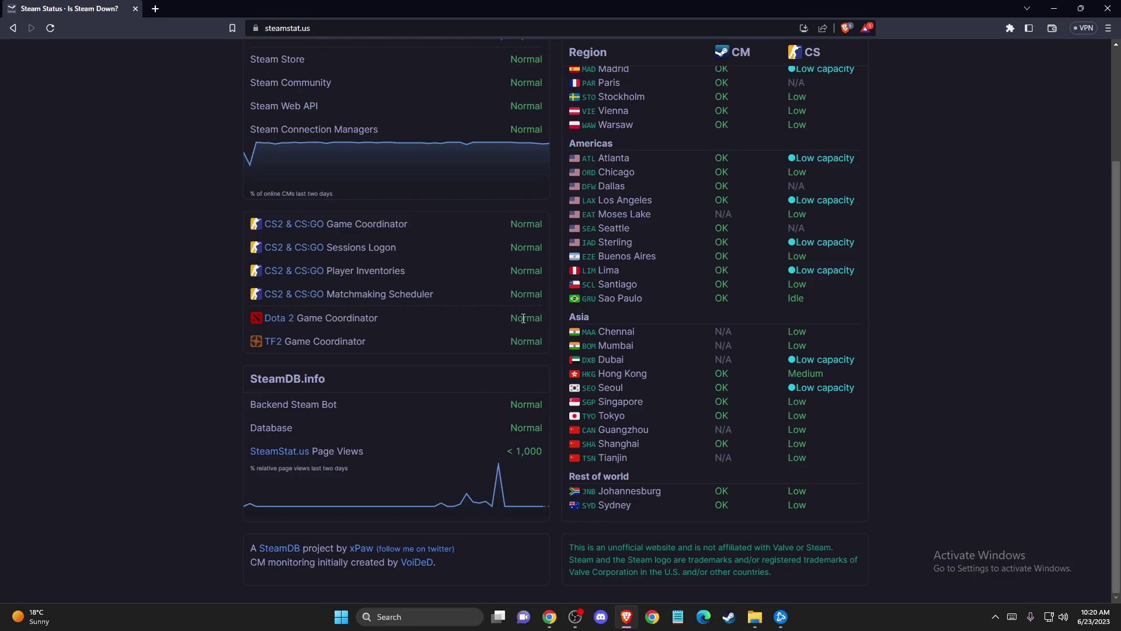
scroll(542, 322, "up", 3)
scroll(679, 401, "down", 3)
Open Advanced network settings through the network tray icon's Network & internet settings.
right_click(1051, 617)
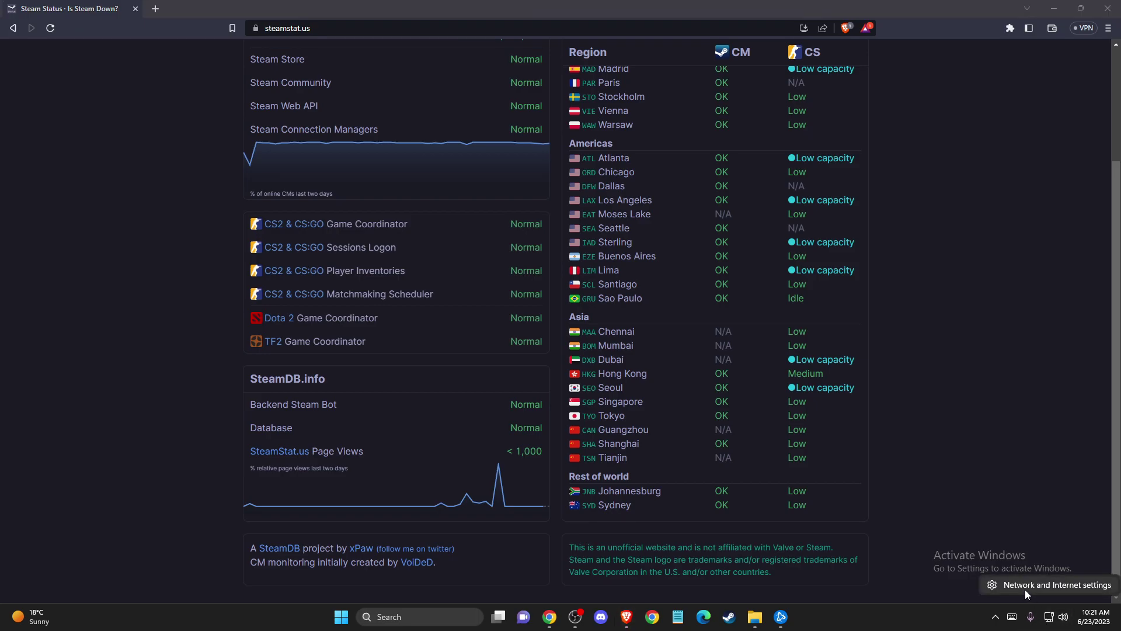
left_click(1026, 586)
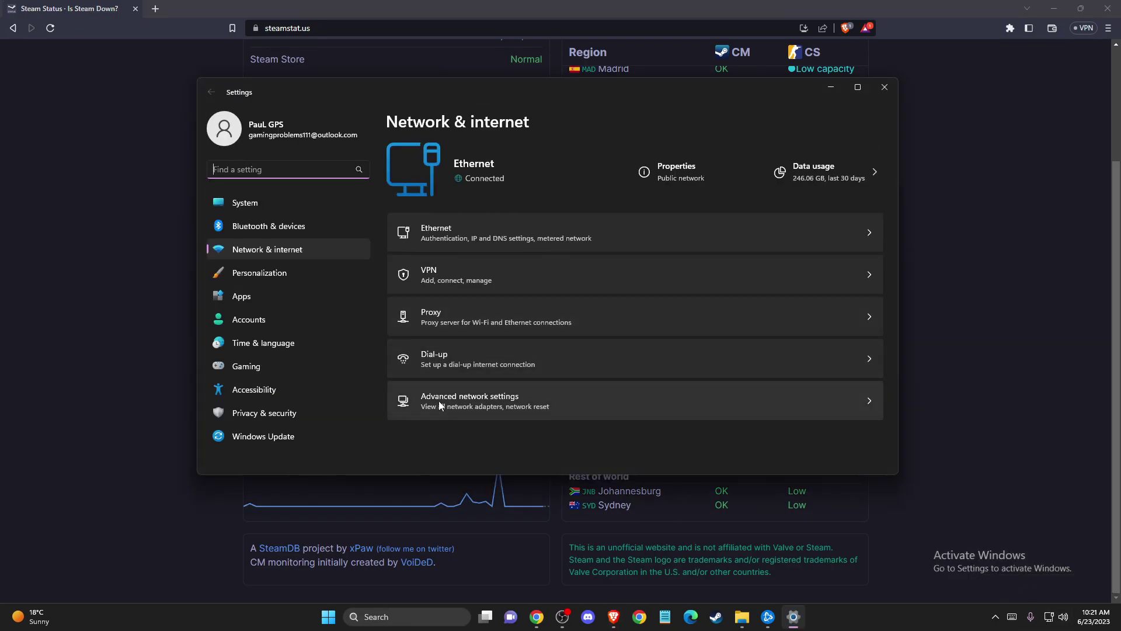
left_click(439, 400)
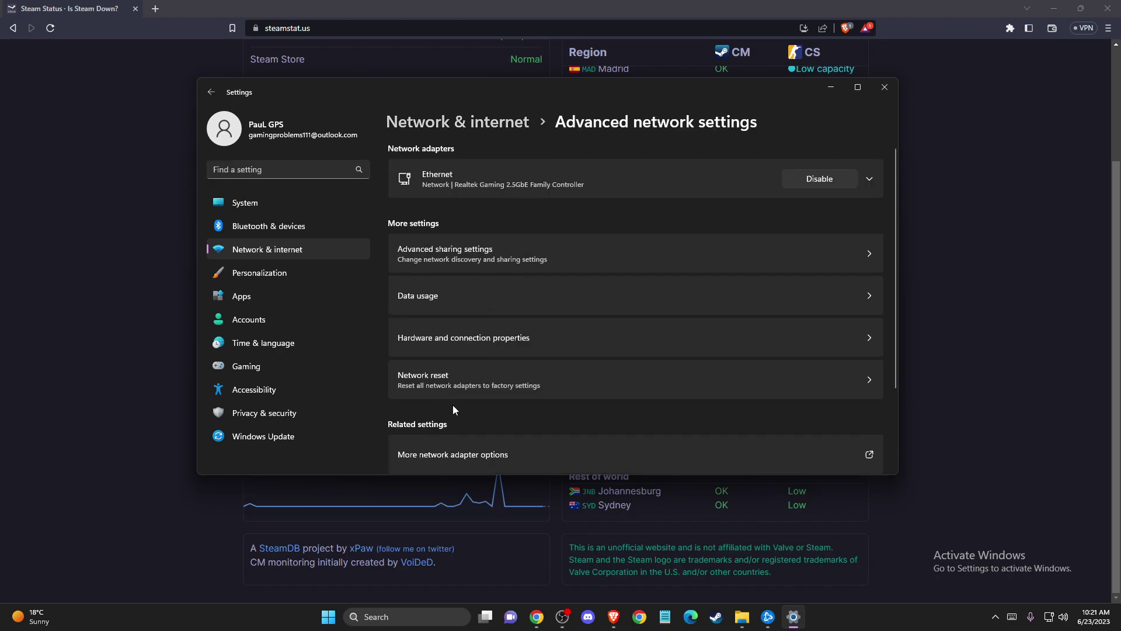
Inspect the Ethernet adapter's options in Network Connections, then close that window.
left_click(446, 454)
right_click(282, 227)
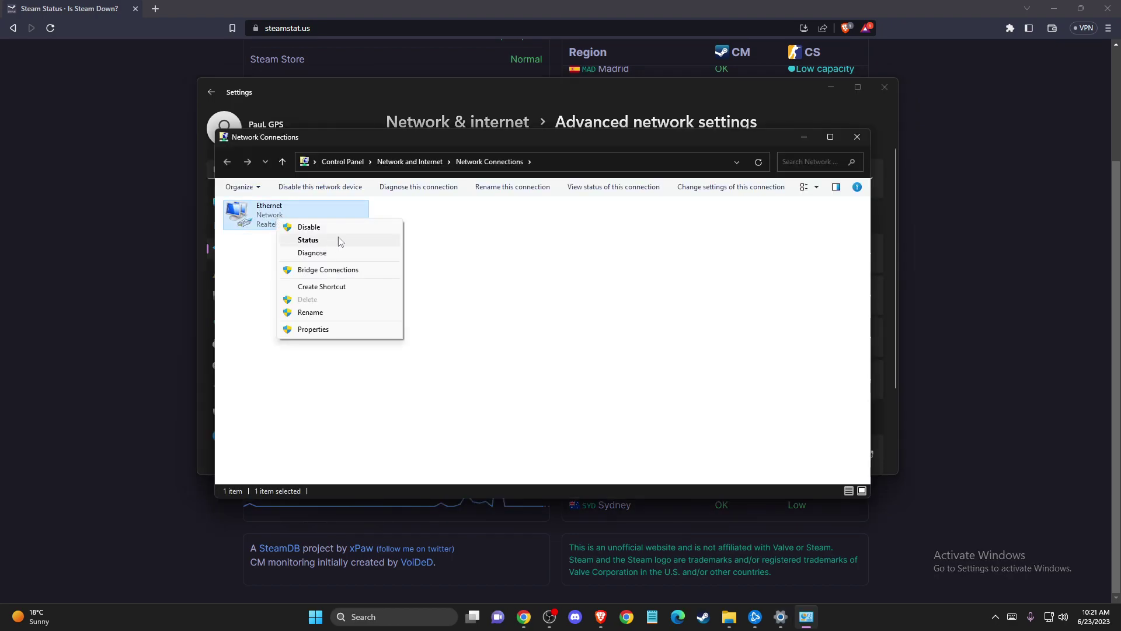
left_click(585, 310)
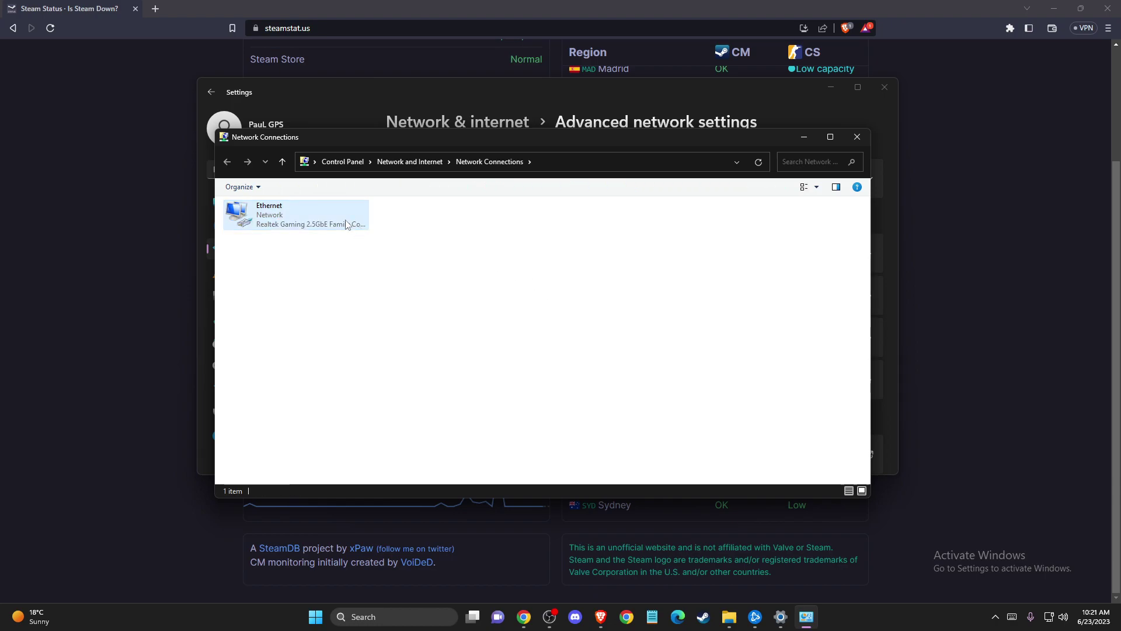
right_click(308, 217)
left_click(856, 138)
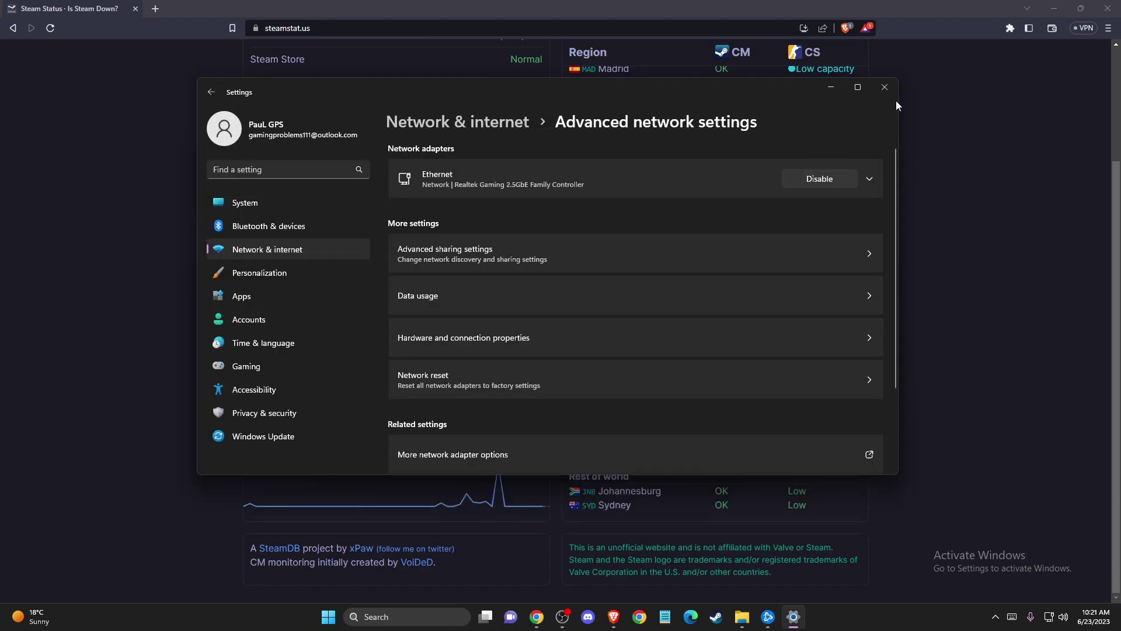
Close Settings, run Speedtest by Ookla (13 ms ping, ~218 Mbps), then minimize Brave.
left_click(885, 89)
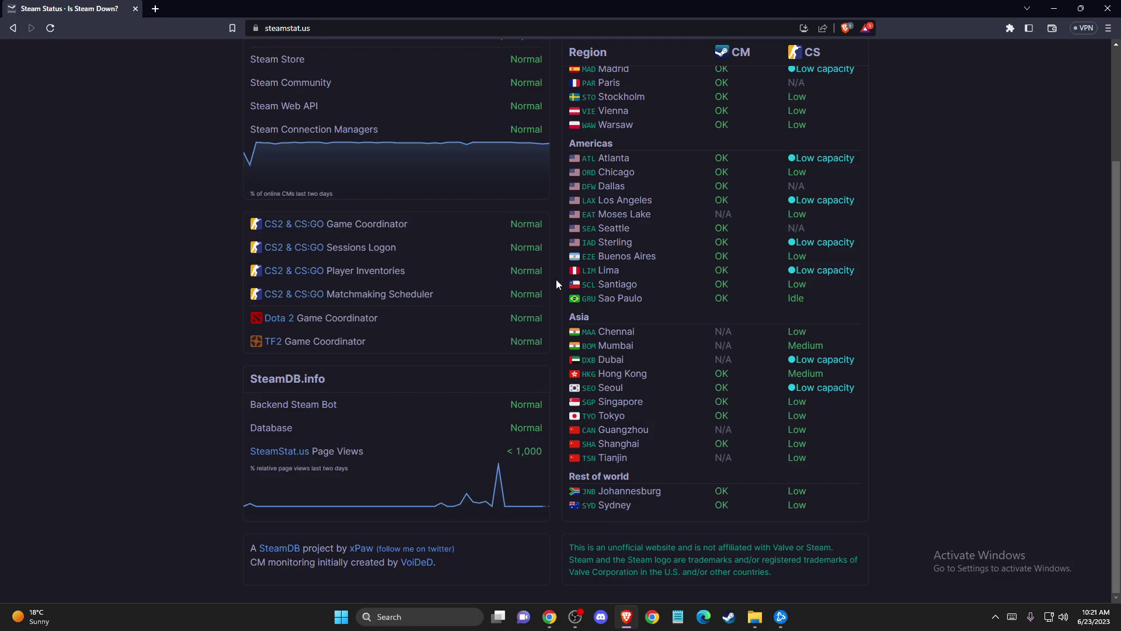
left_click(1010, 28)
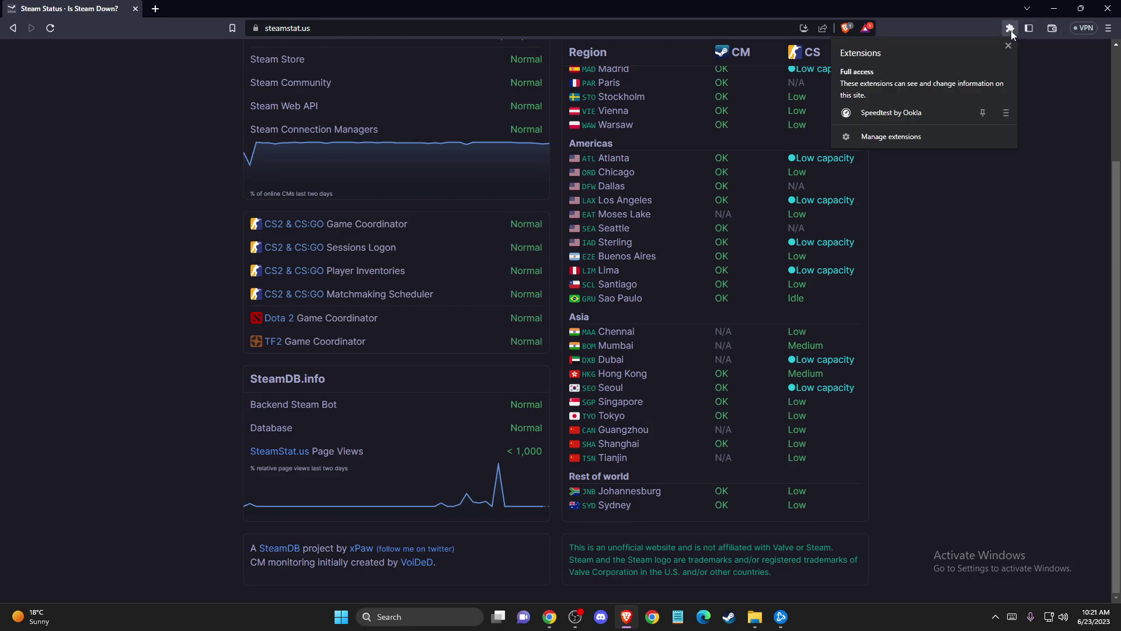
left_click(901, 110)
left_click(902, 173)
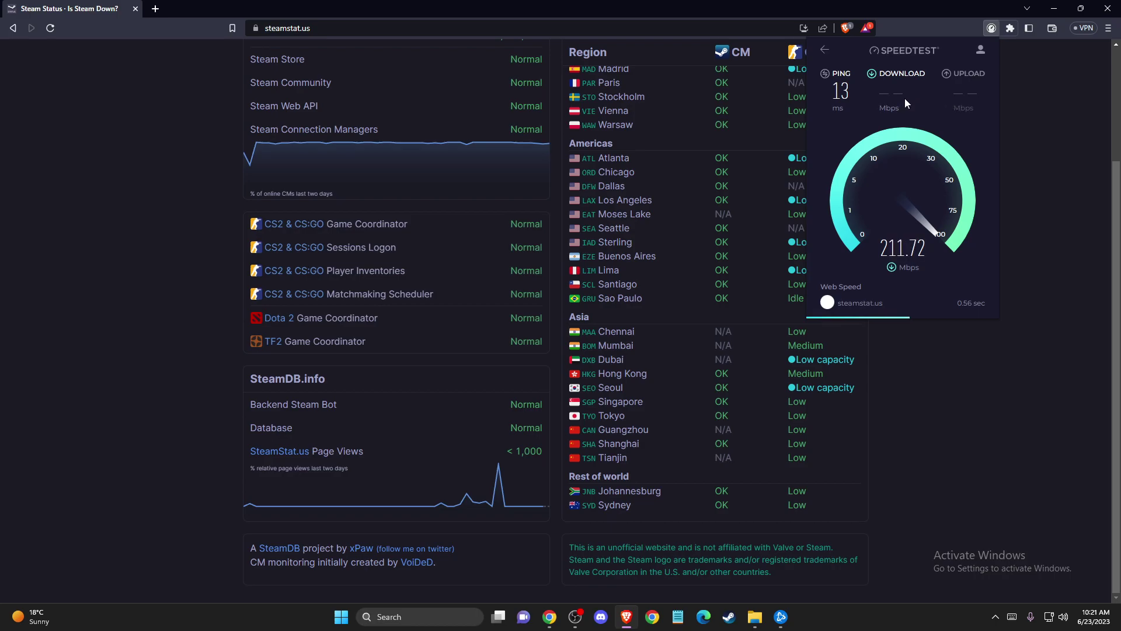
left_click(1033, 141)
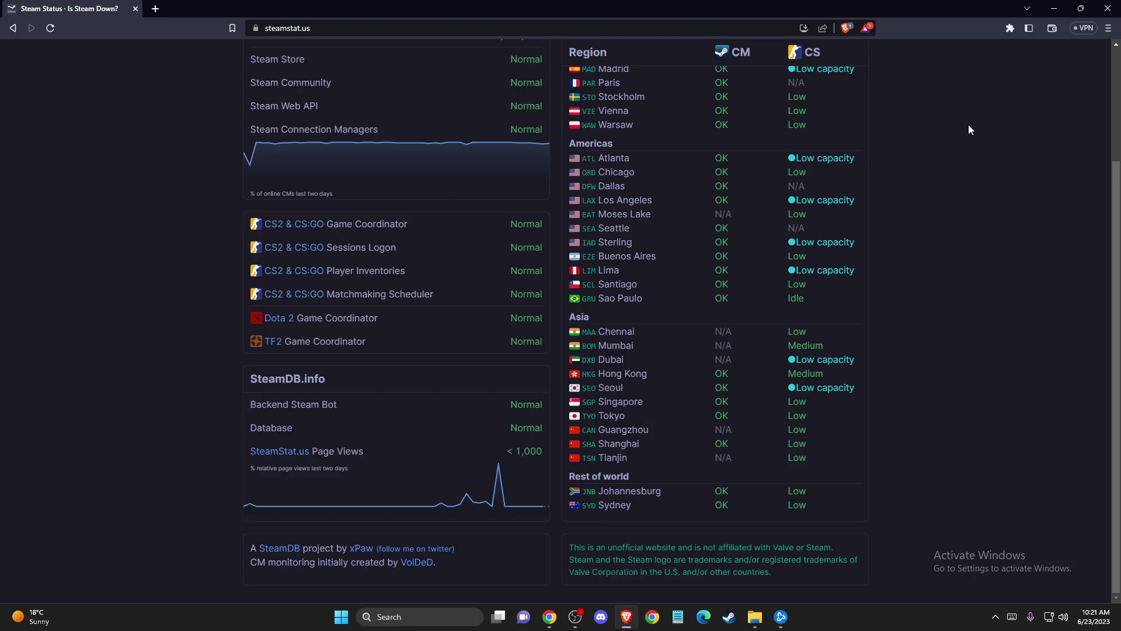
left_click(1054, 9)
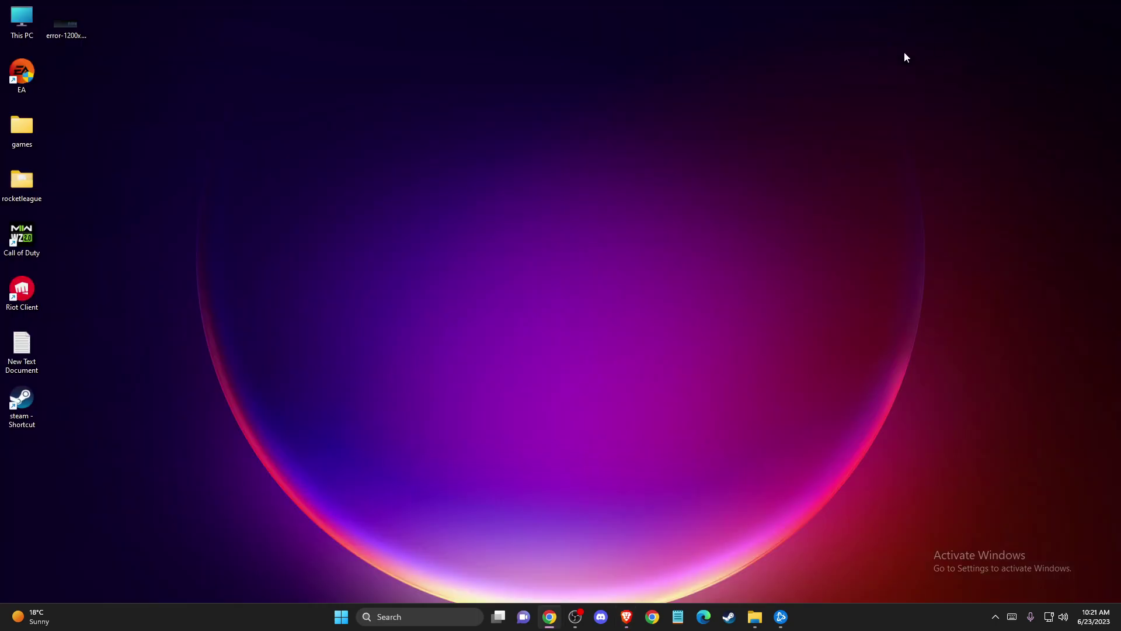
Switch Windows Defender Firewall off for public networks, then close the firewall window.
left_click(411, 615)
type("windows")
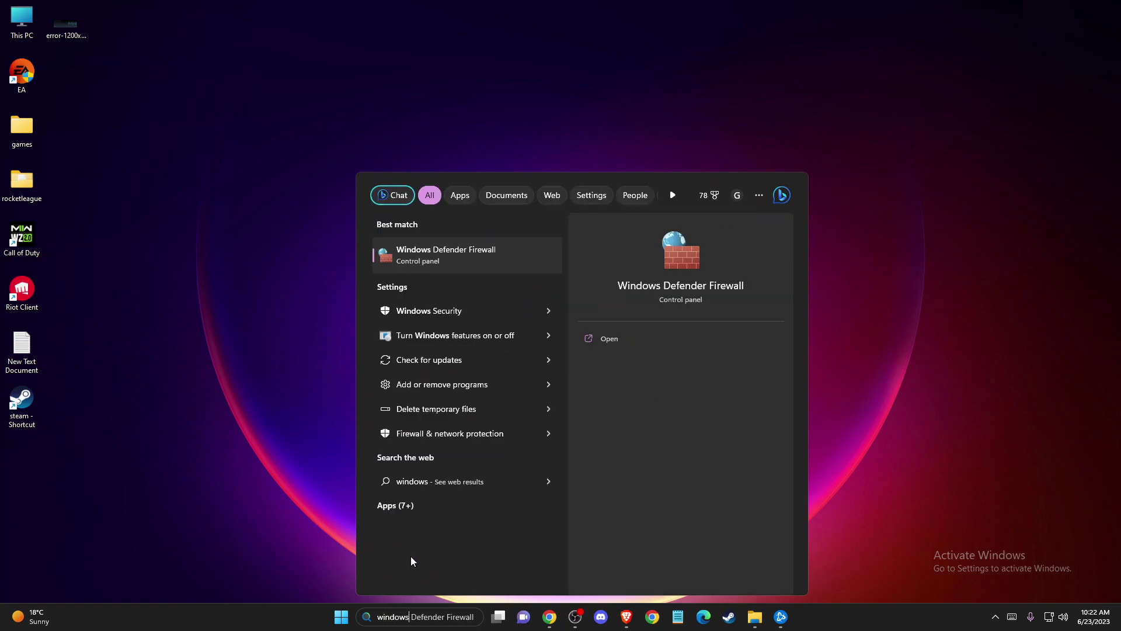
key("Return")
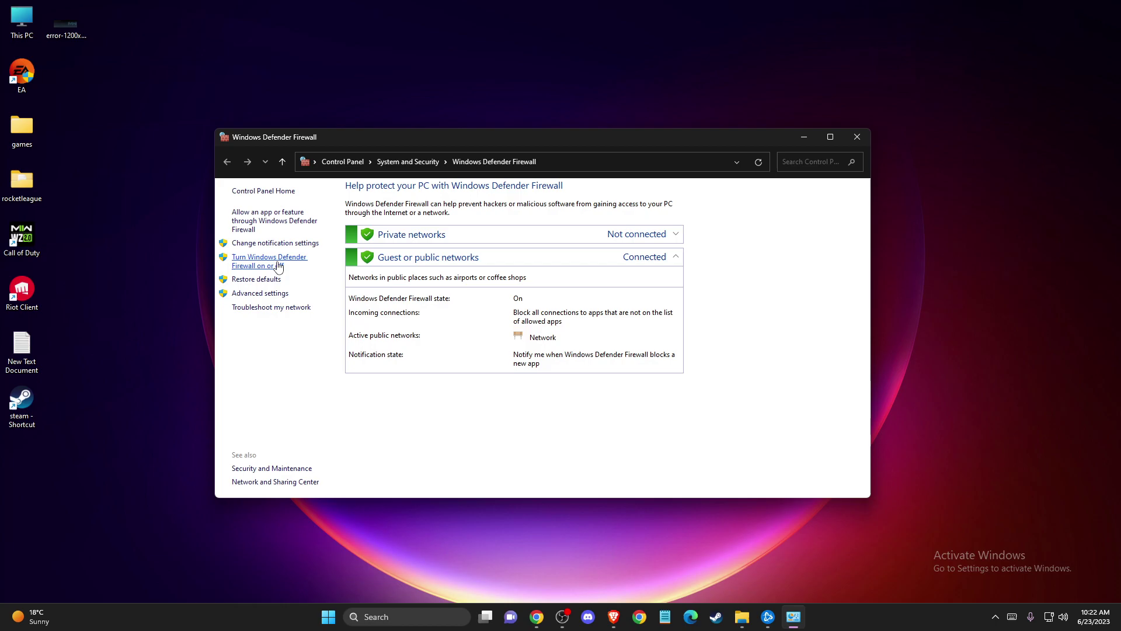
left_click(254, 266)
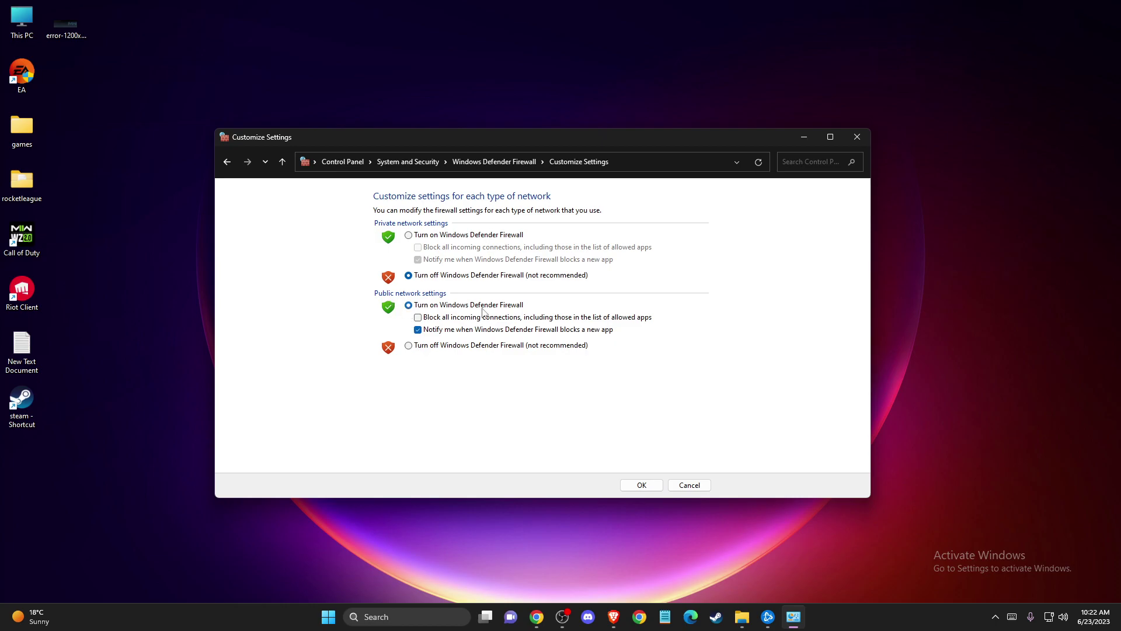
left_click(408, 346)
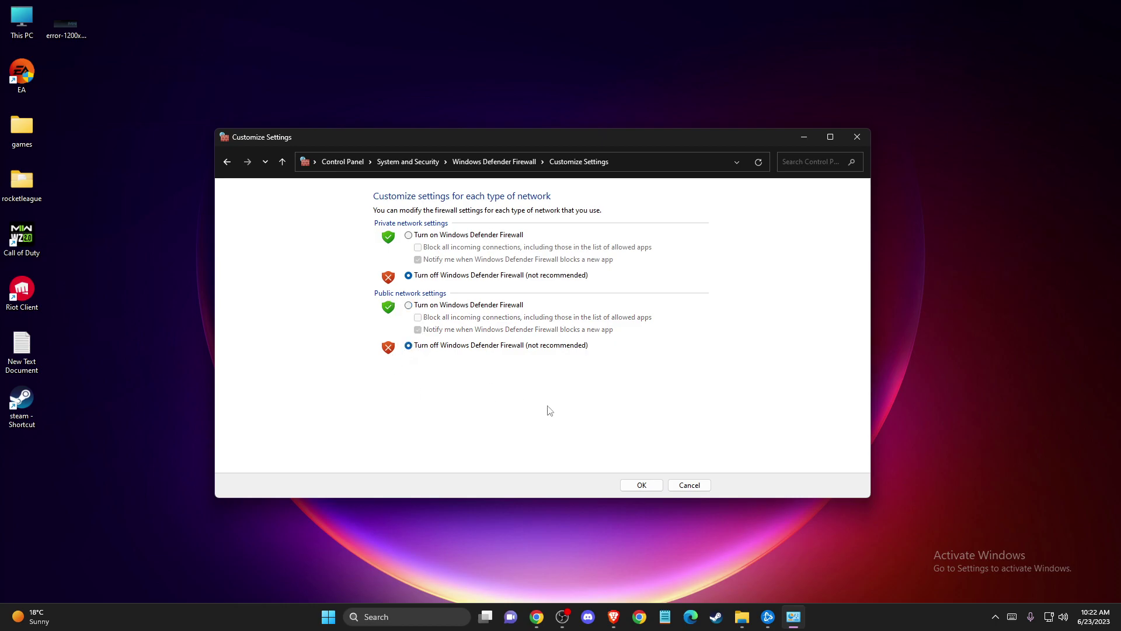
left_click(856, 136)
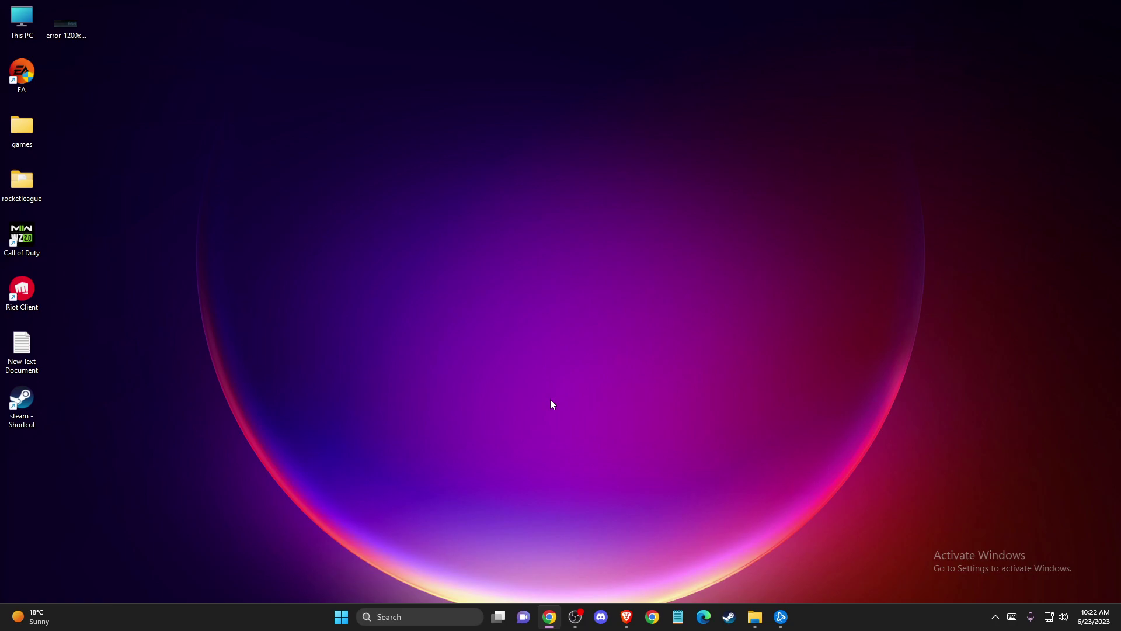
Restore Brave and load steamstat.us, then store.steampowered.com, in a new tab.
left_click(625, 617)
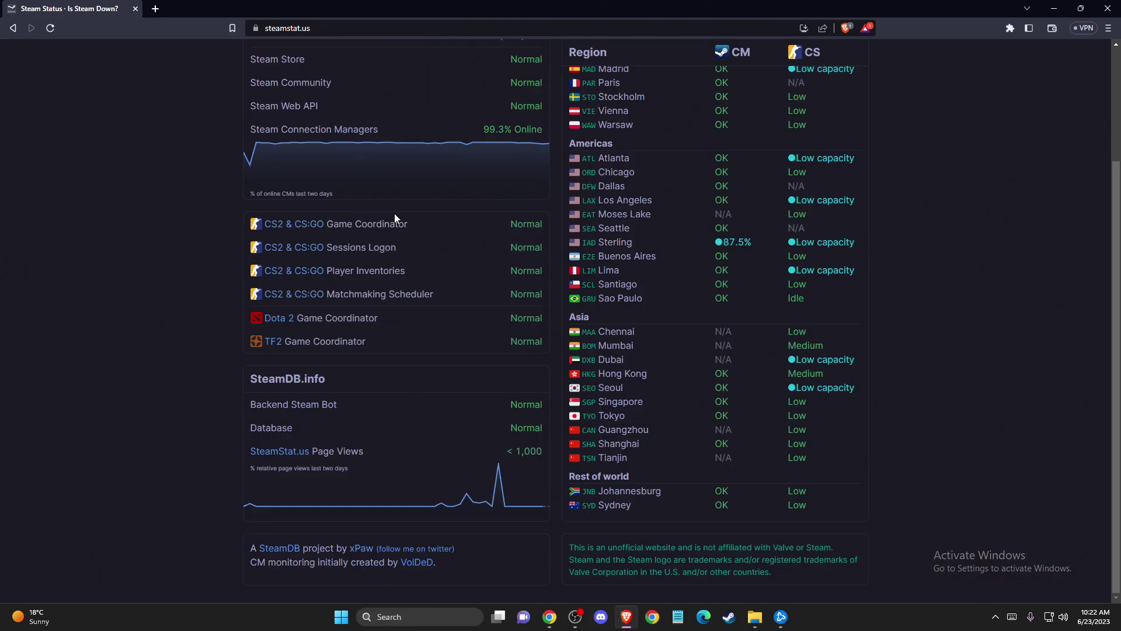
left_click(156, 8)
type("steamstat.us")
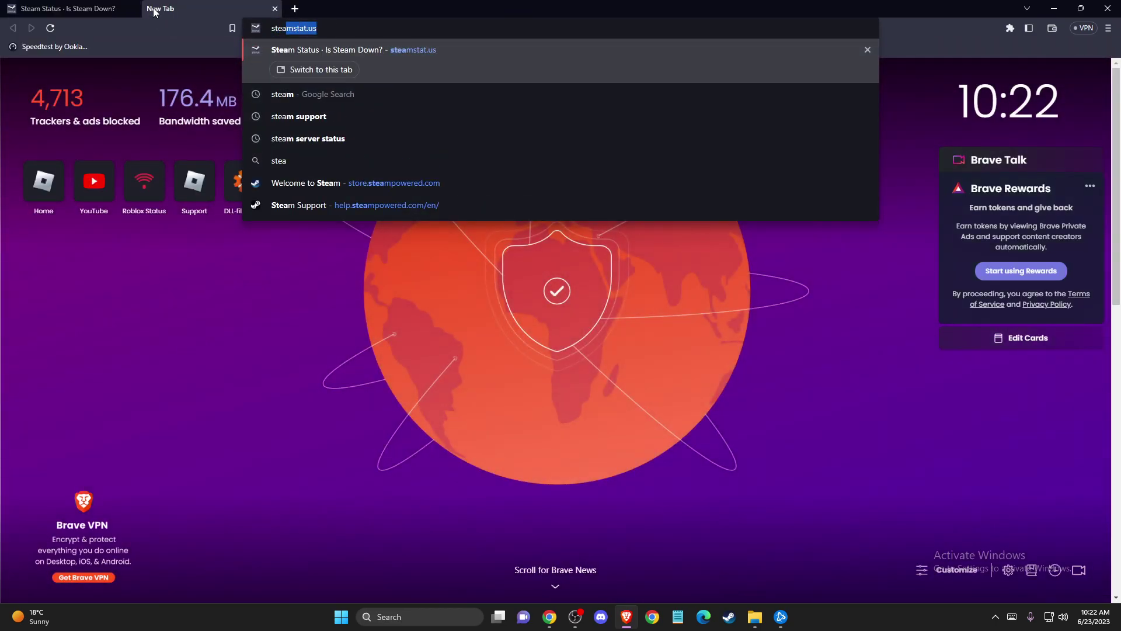
key("Return")
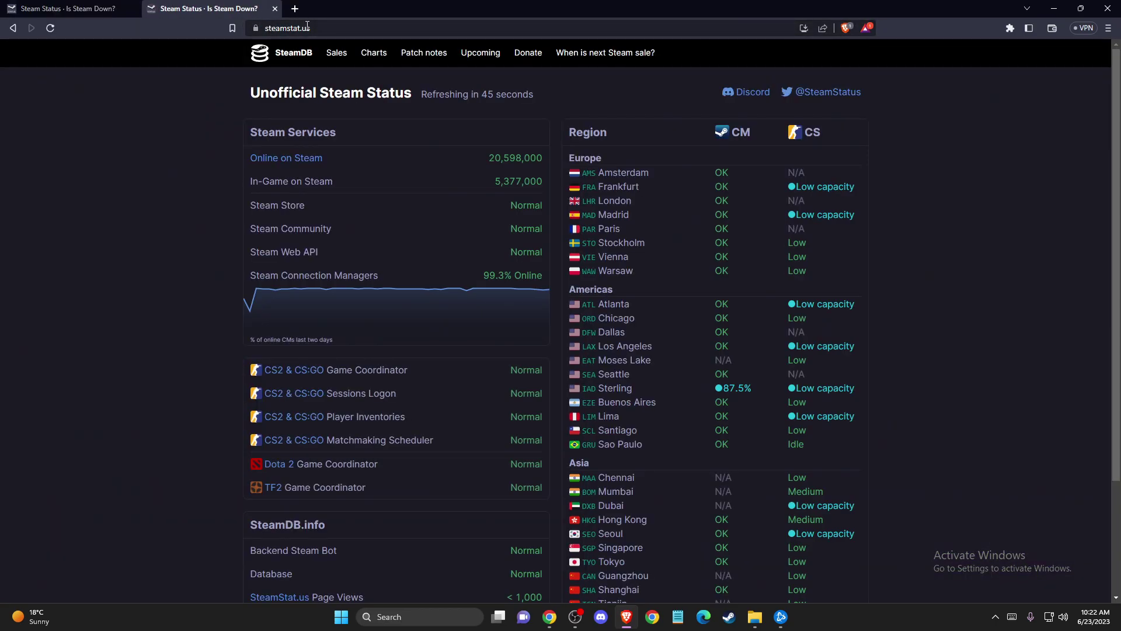
left_click(313, 28)
type("steam")
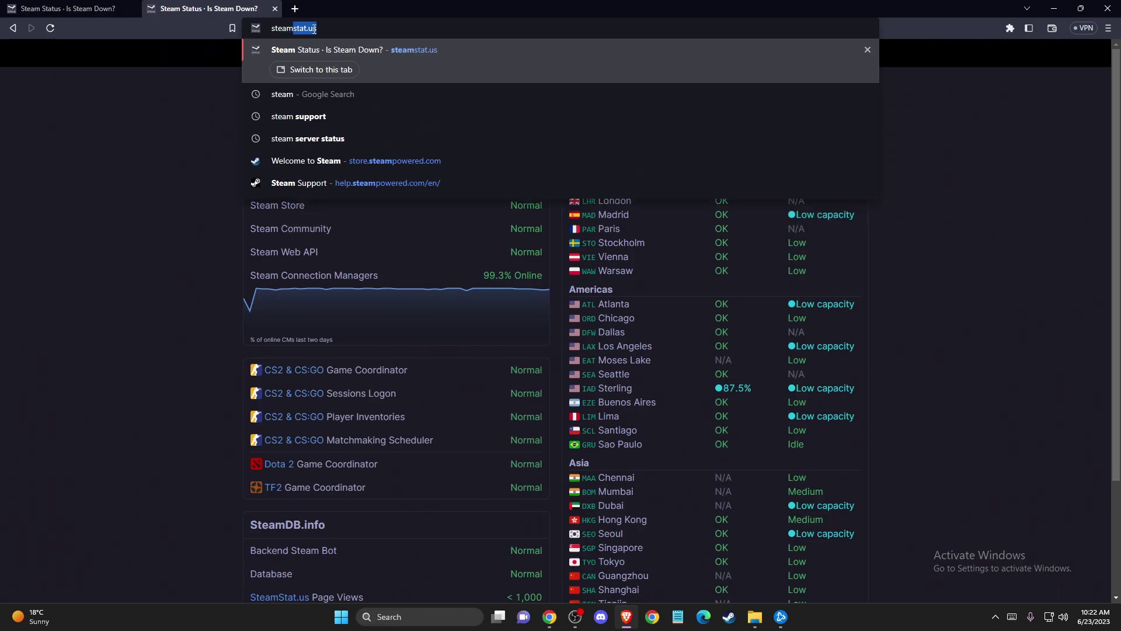
key("Return")
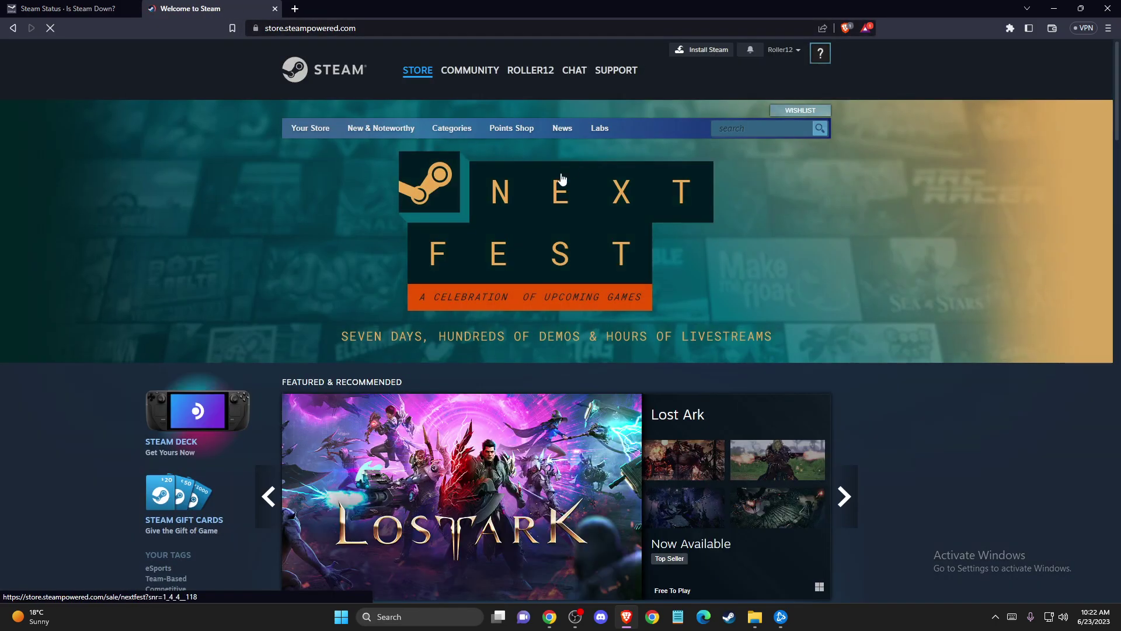
Clear the Steam store's site data from the DevTools Application view, then close DevTools.
right_click(926, 433)
left_click(818, 421)
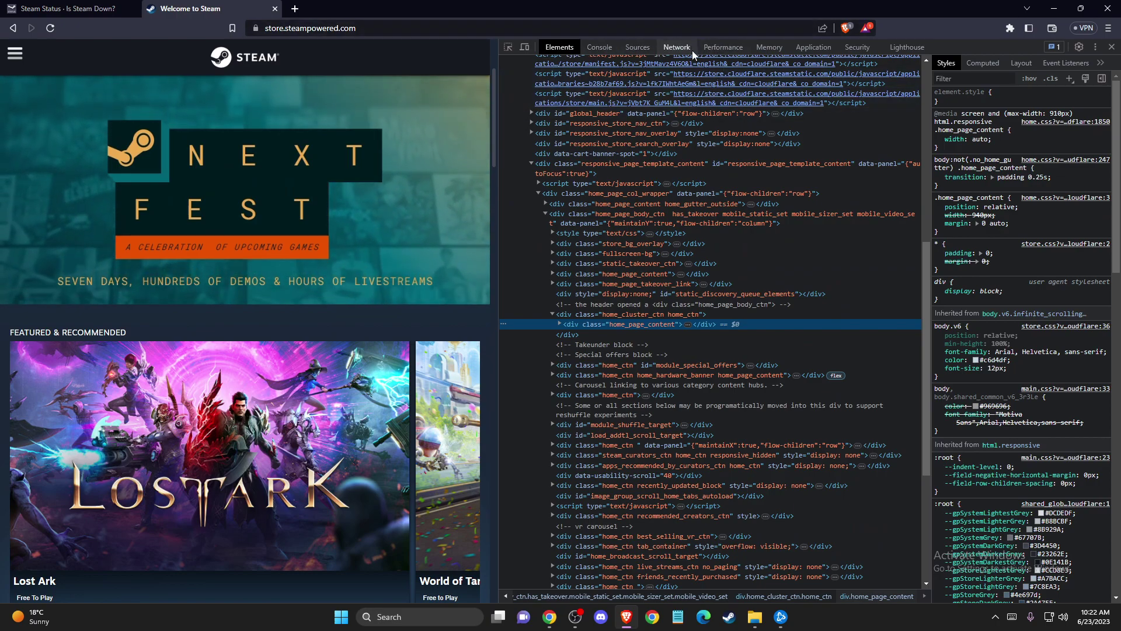
left_click(813, 47)
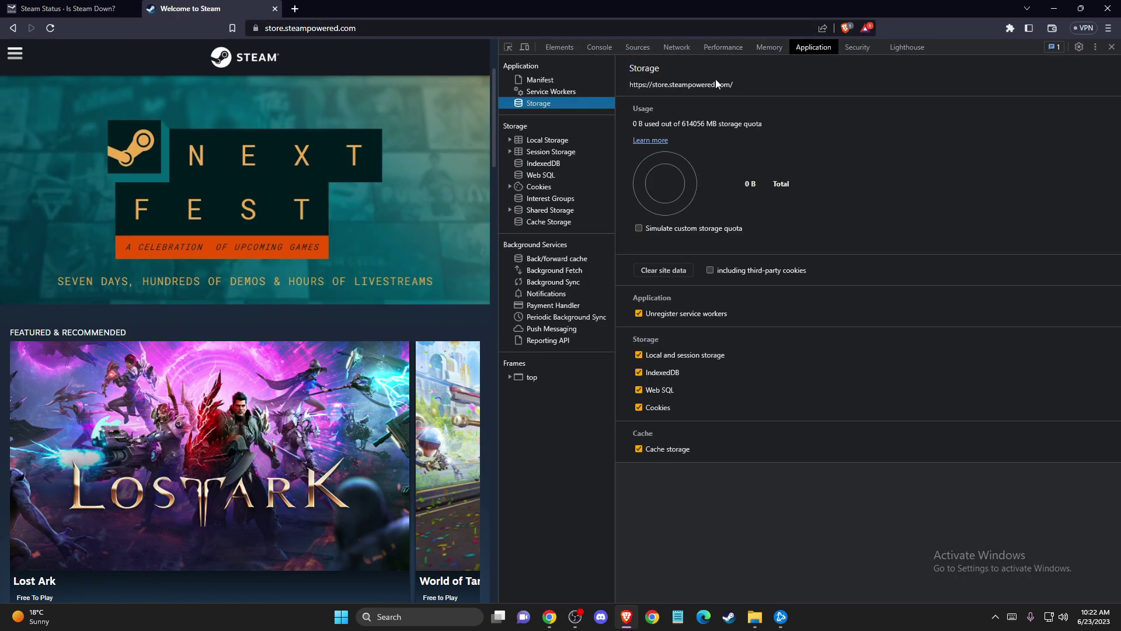
left_click(664, 270)
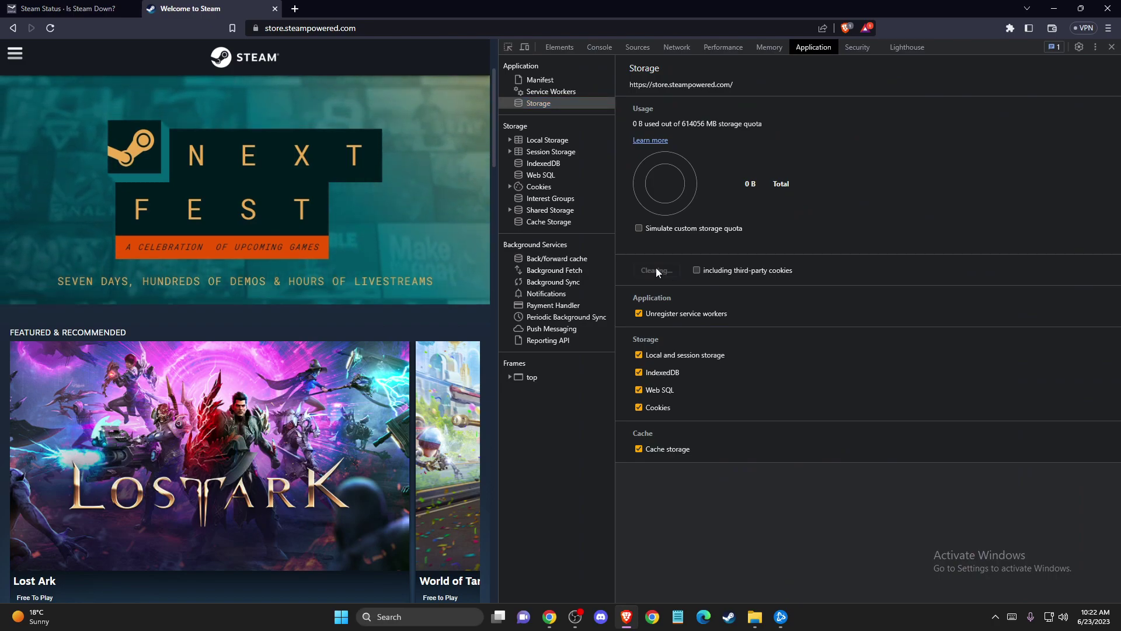
left_click(1109, 48)
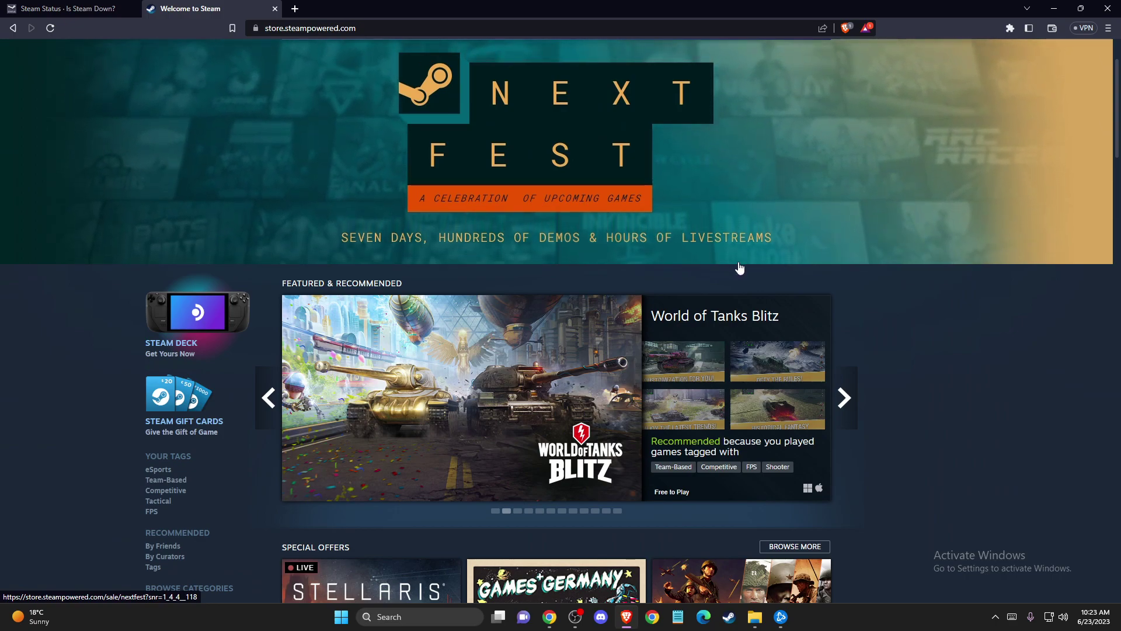
scroll(739, 267, "down", 3)
scroll(740, 267, "up", 5)
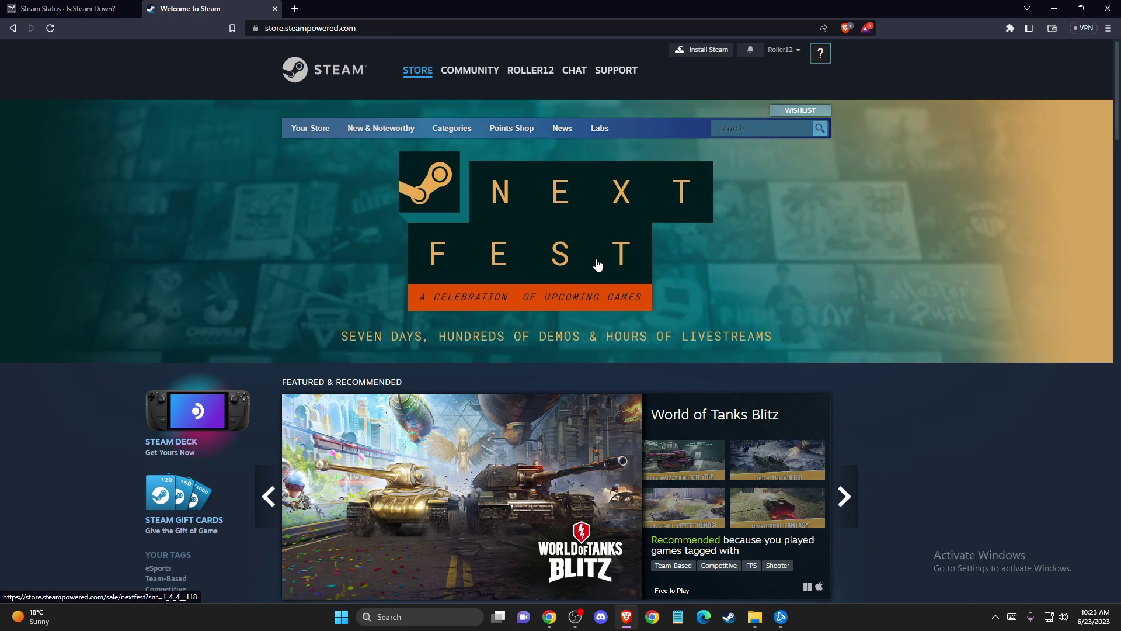
scroll(598, 264, "down", 4)
scroll(598, 264, "up", 3)
Show the desktop, filter Installed apps to Steam, and choose Uninstall from its menu.
key("super+d")
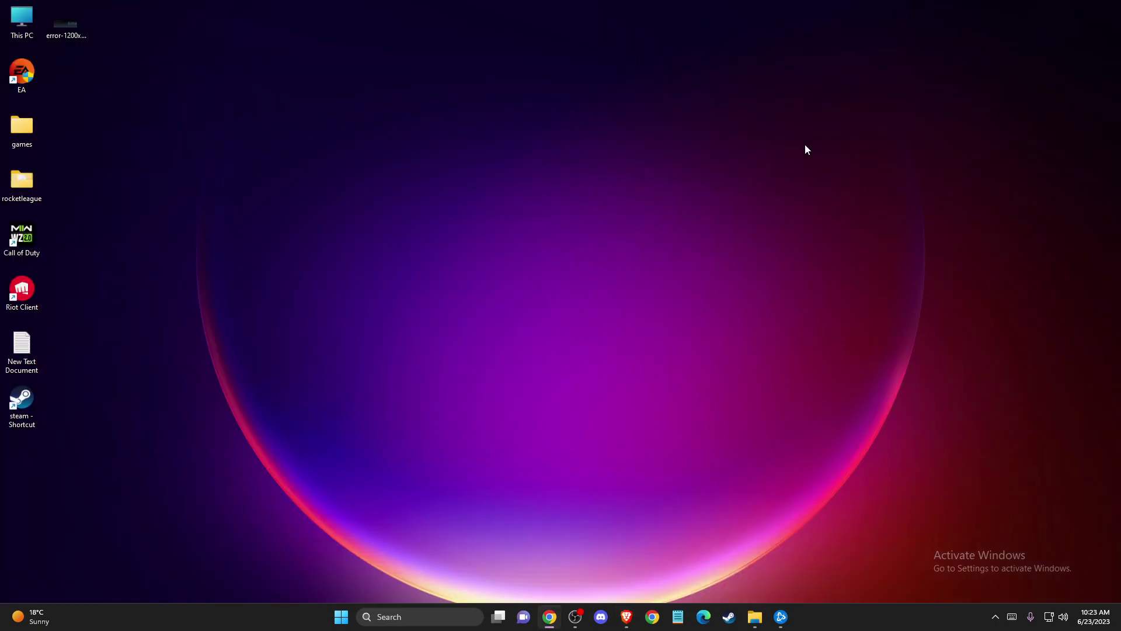
left_click(399, 617)
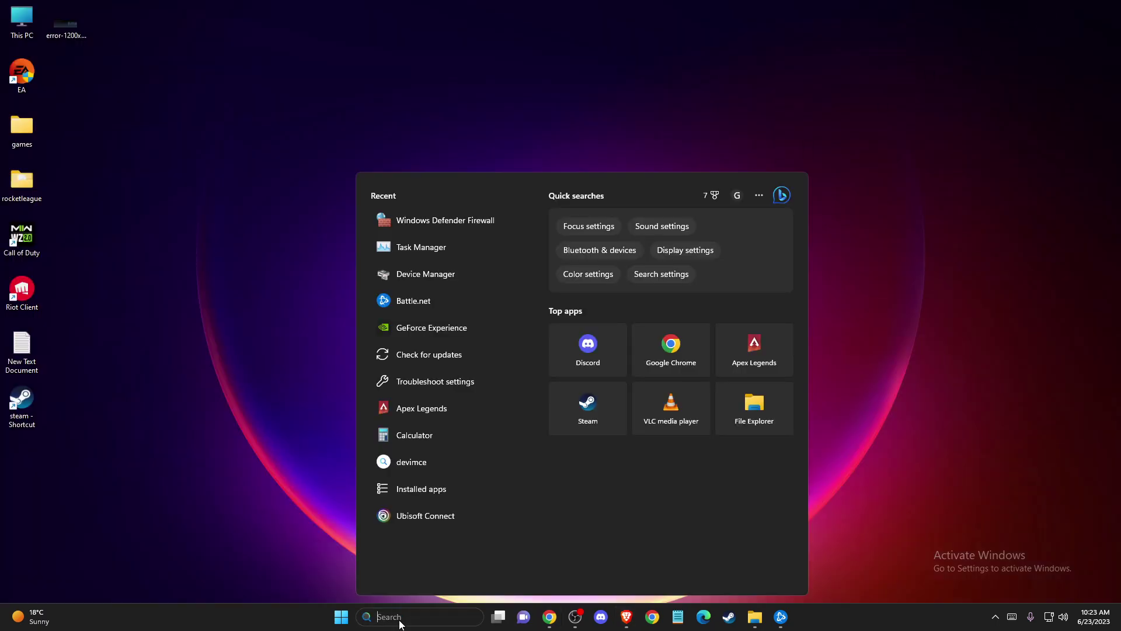
type("install")
key("Return")
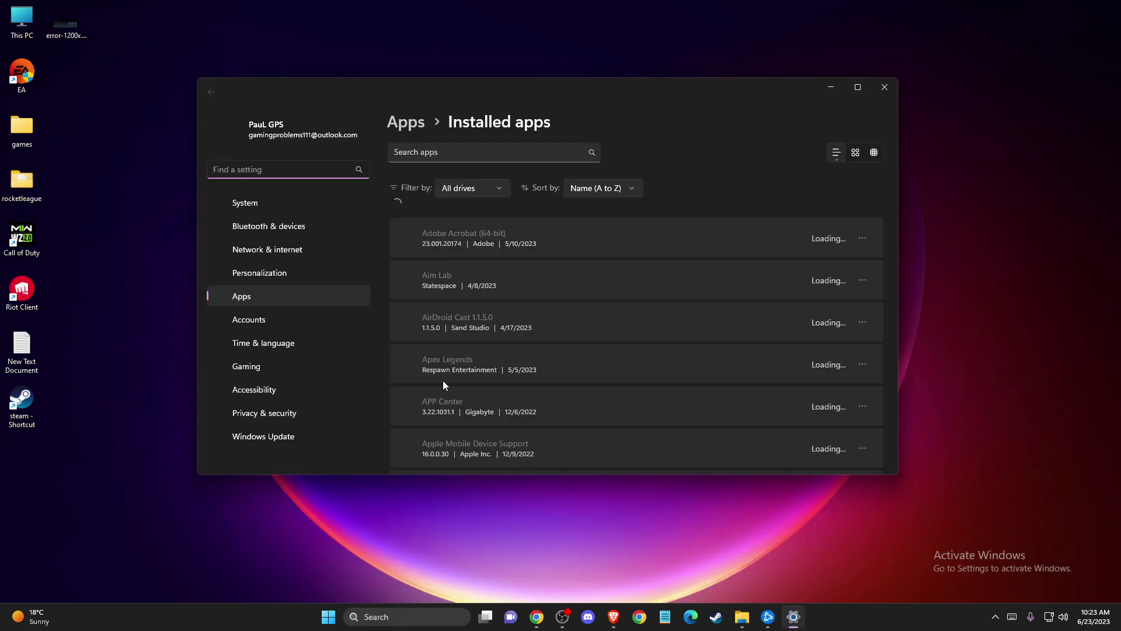
left_click(421, 154)
type("steam")
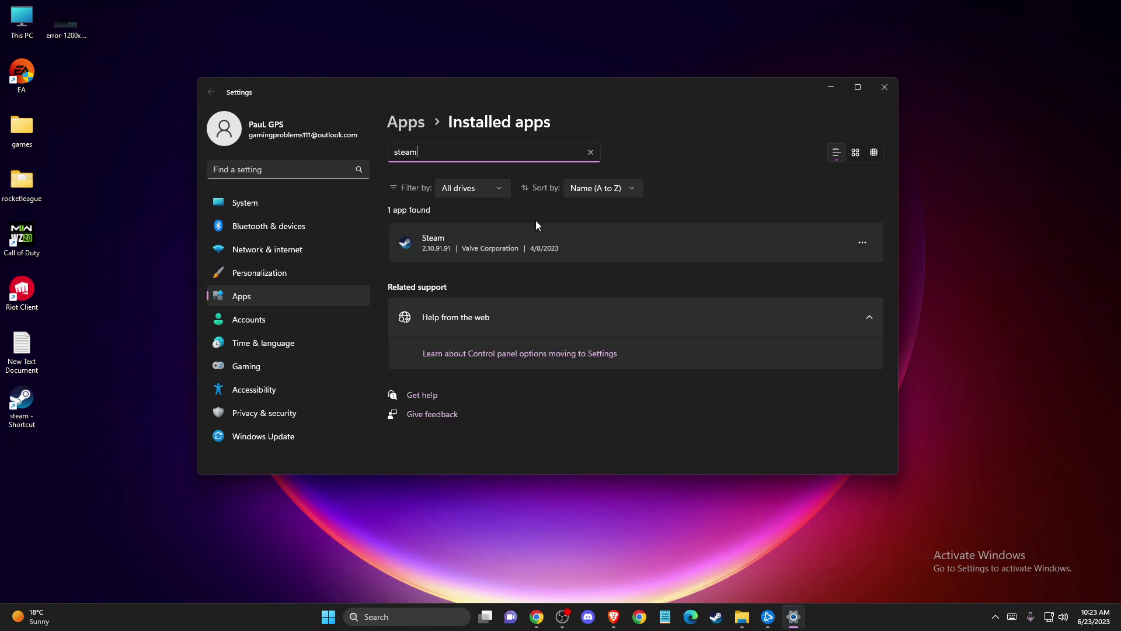
left_click(863, 245)
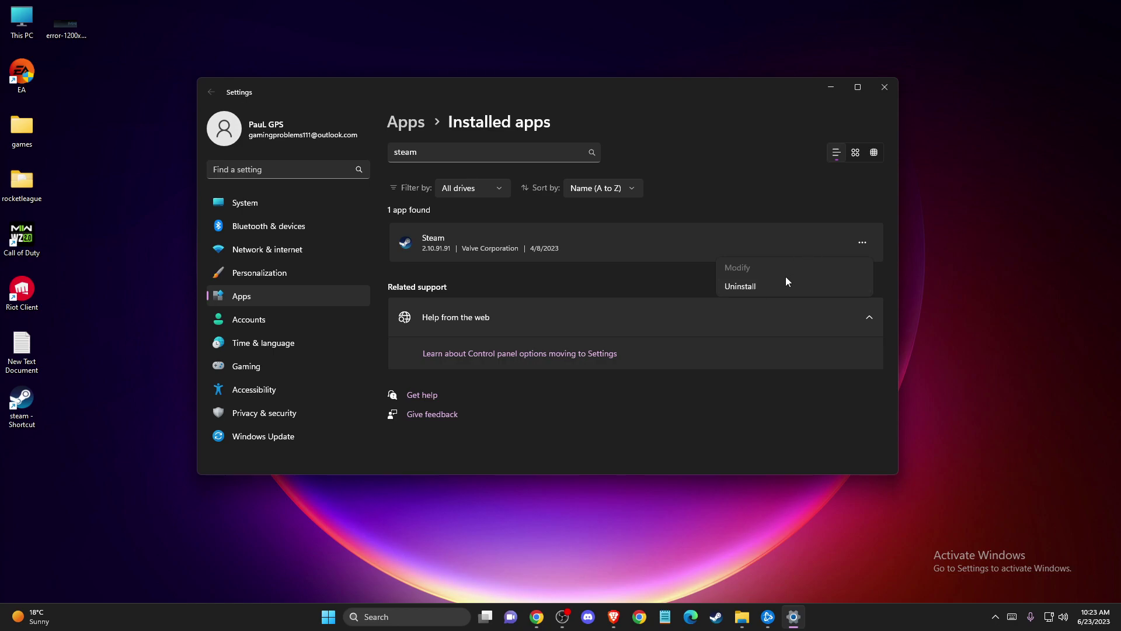
left_click(883, 87)
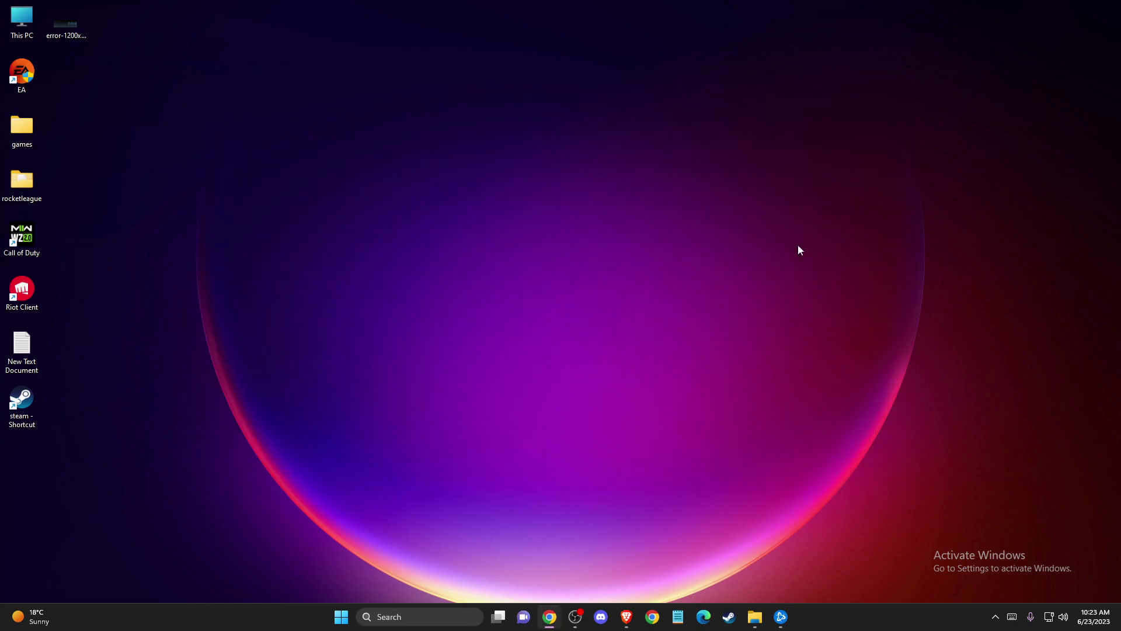
left_click(627, 617)
scroll(525, 307, "up", 3)
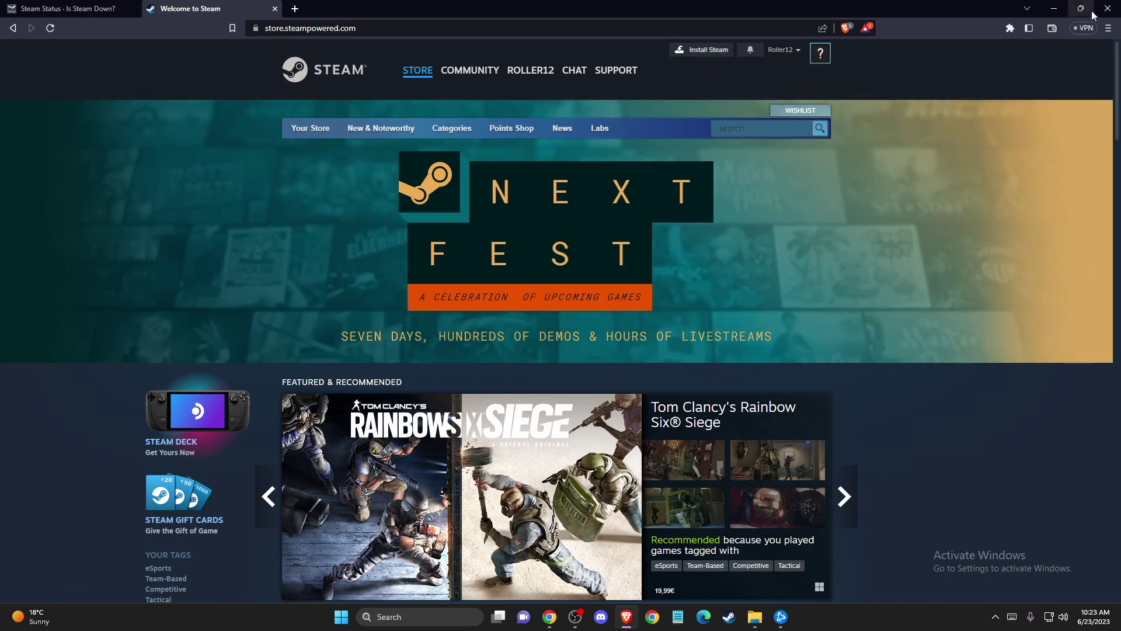
left_click(1054, 8)
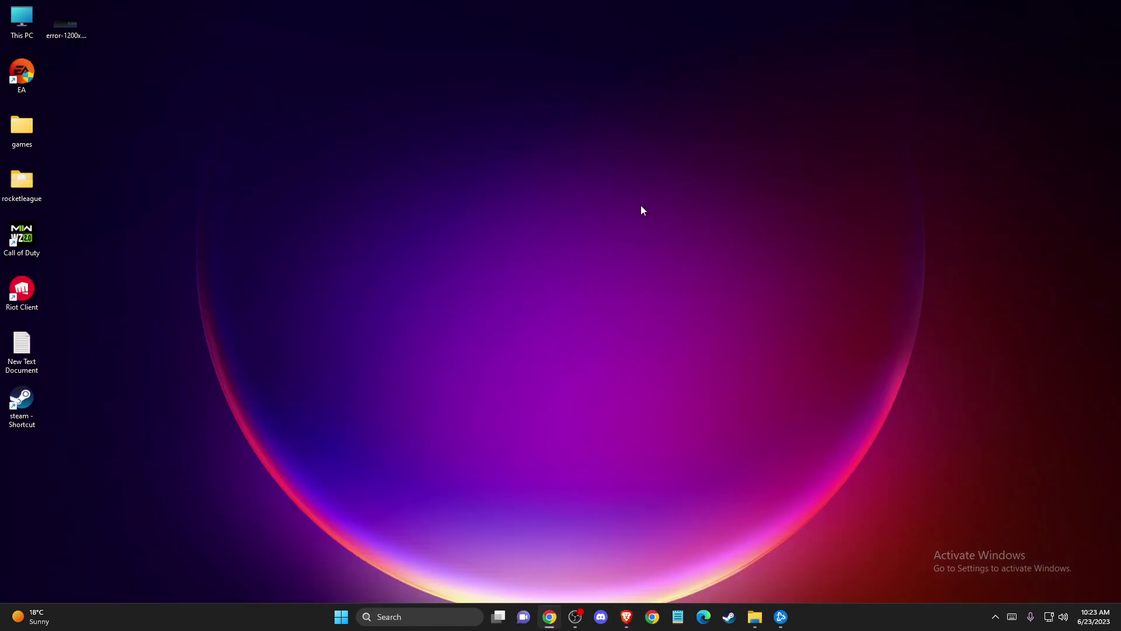